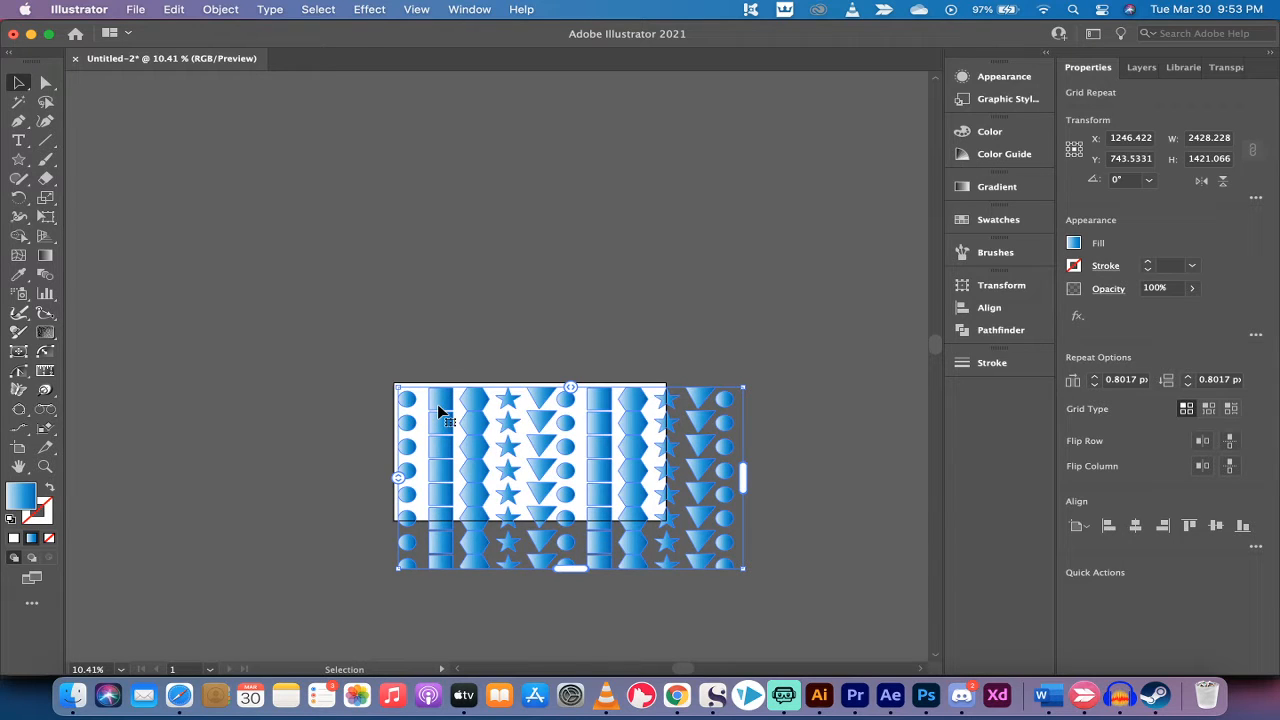
Delete the existing grid repeat of shapes to leave the artboard empty
key(Delete)
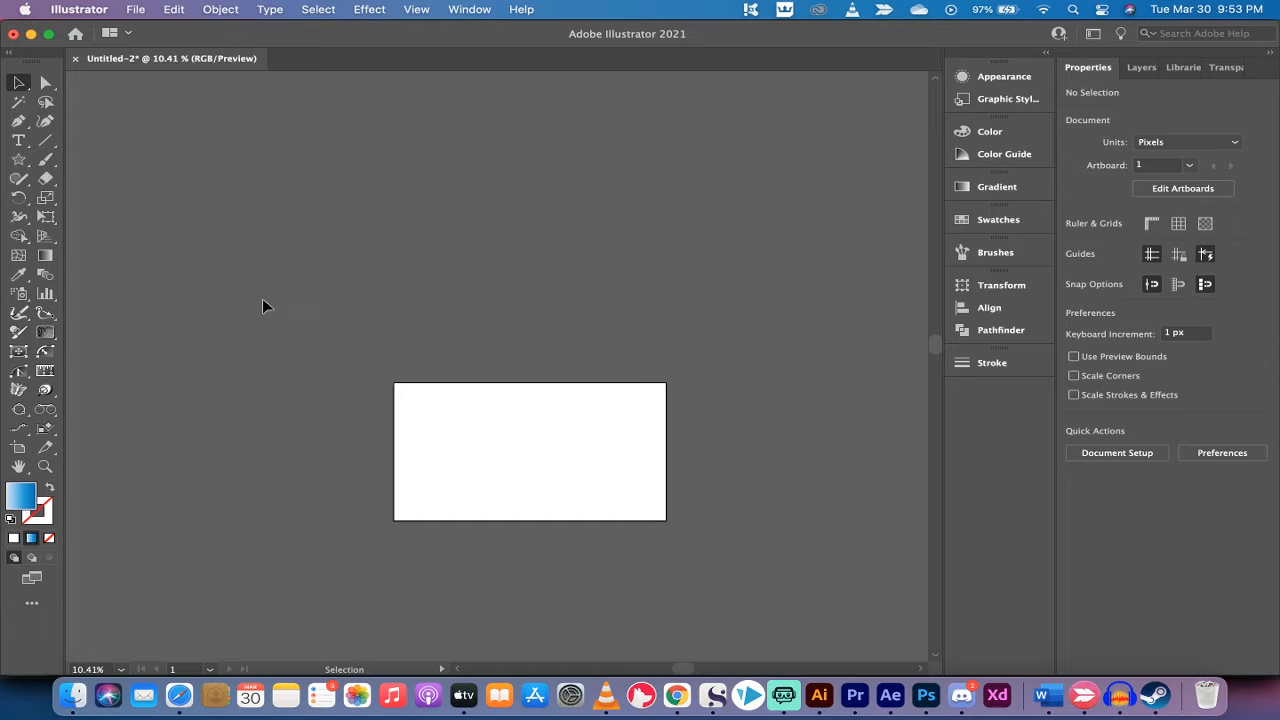
click(23, 161)
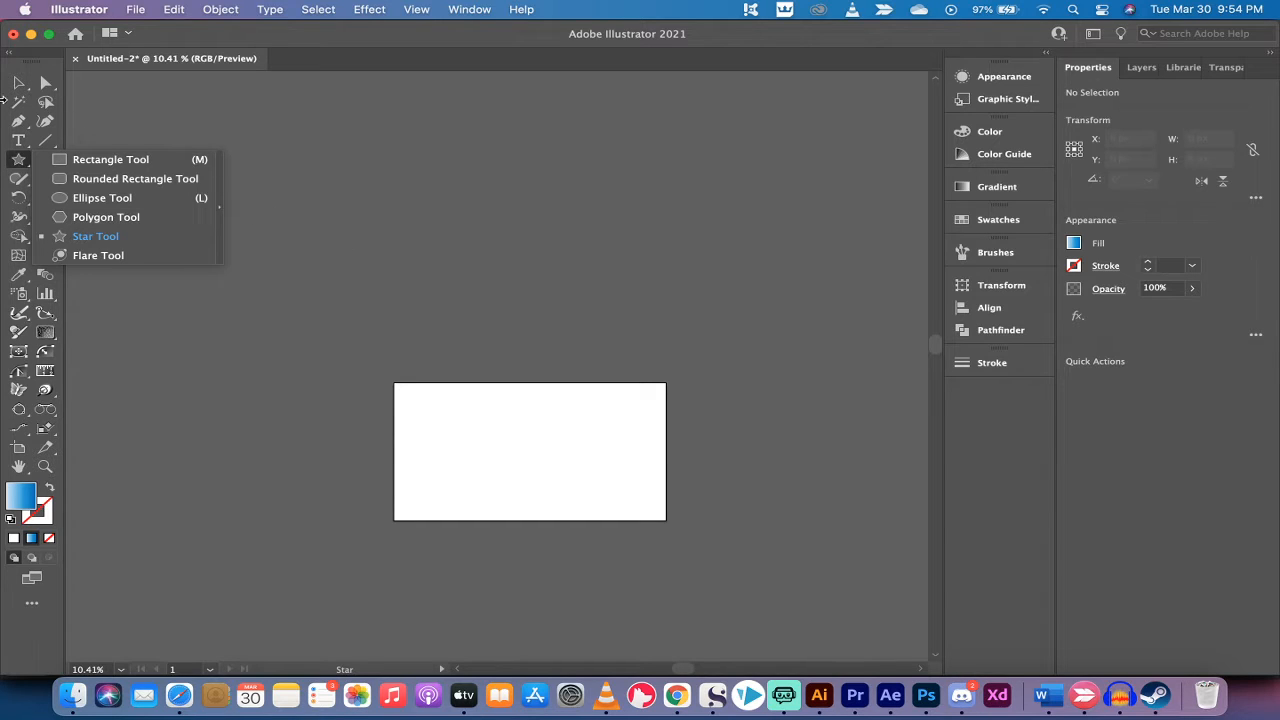
click(17, 161)
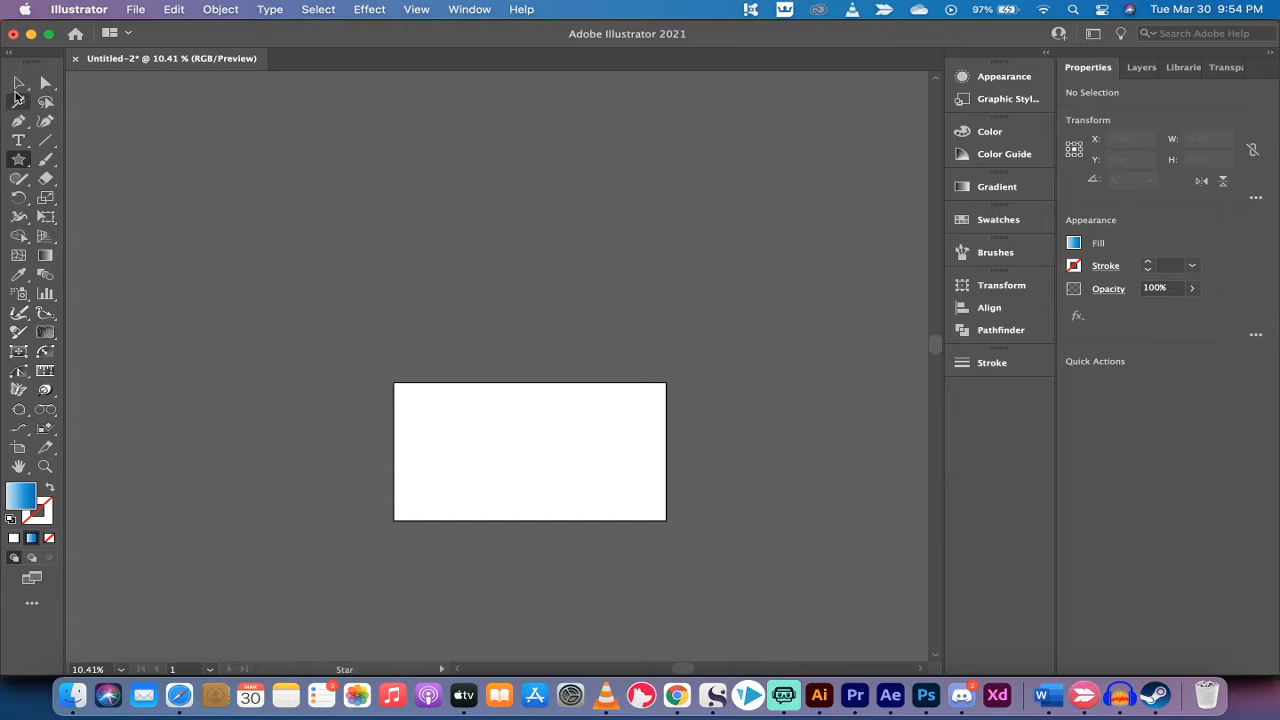
click(19, 82)
scroll(465, 430, down, 2)
scroll(465, 433, up, 1)
scroll(466, 434, up, 5)
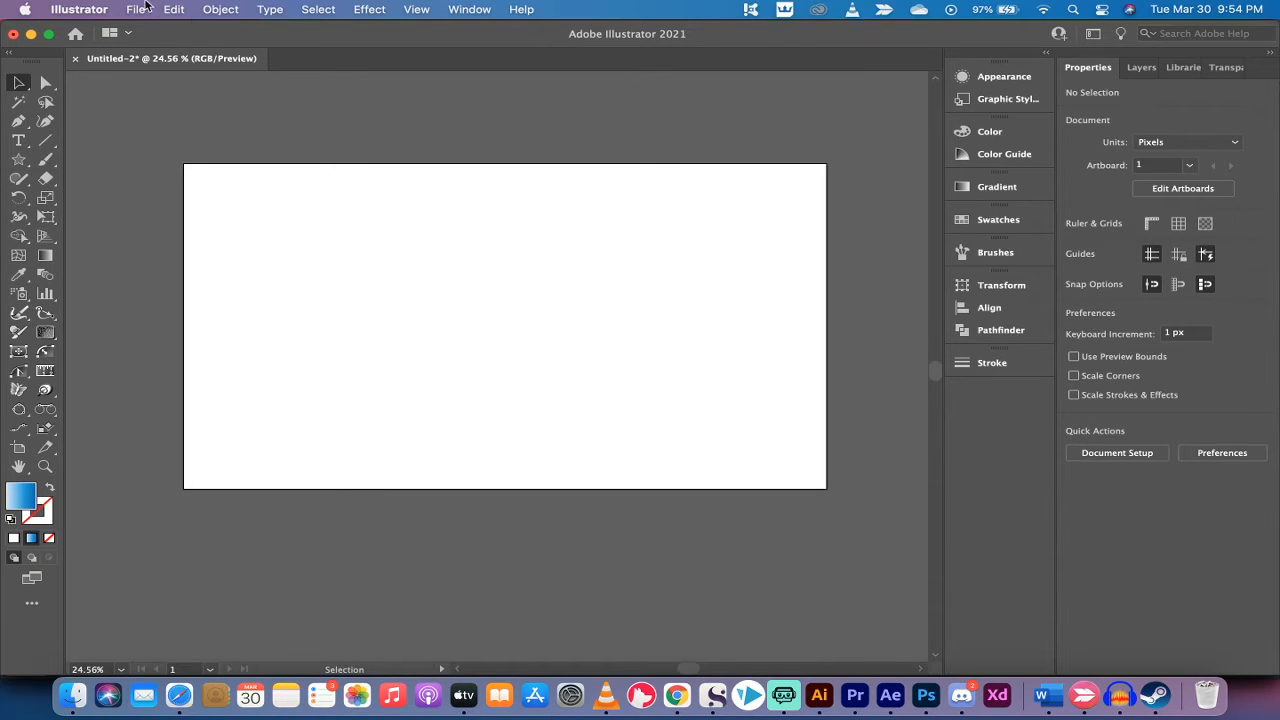
click(139, 7)
click(137, 6)
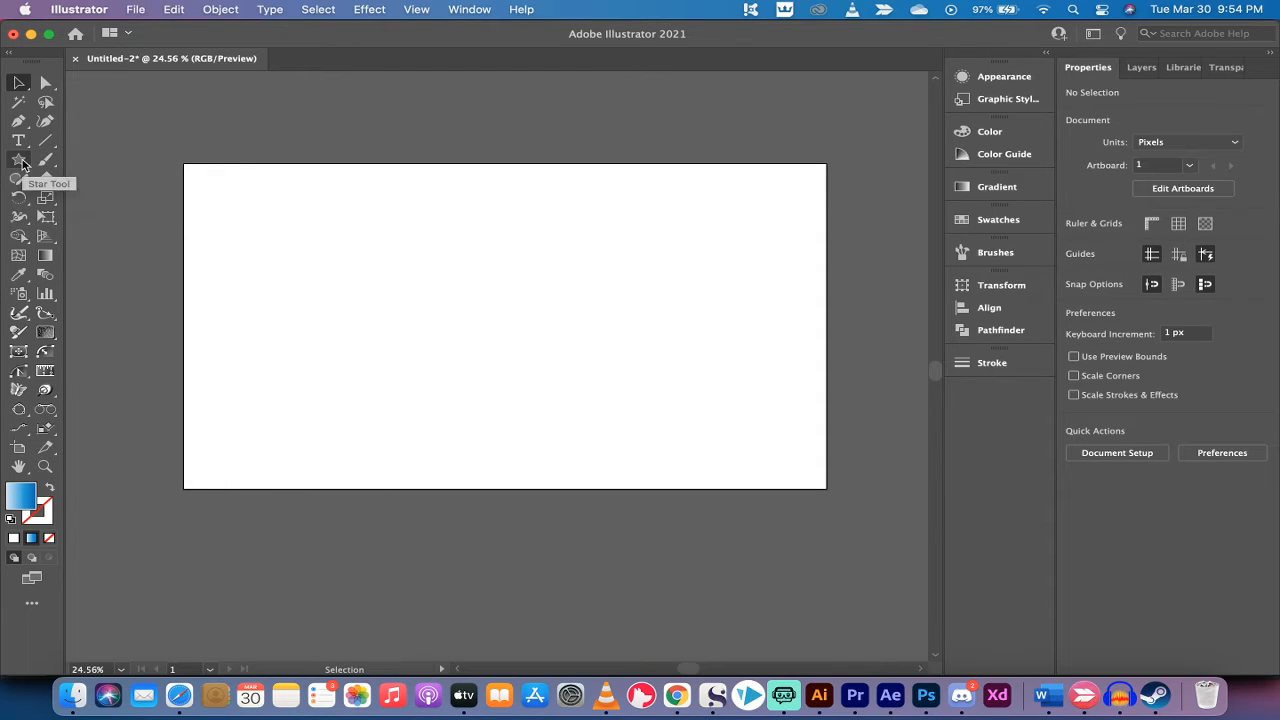
Draw a star about 146 × 151 px near the artboard's lower-left corner and a hexagon about 120 × 104 px beside it
drag(22, 163, 97, 240)
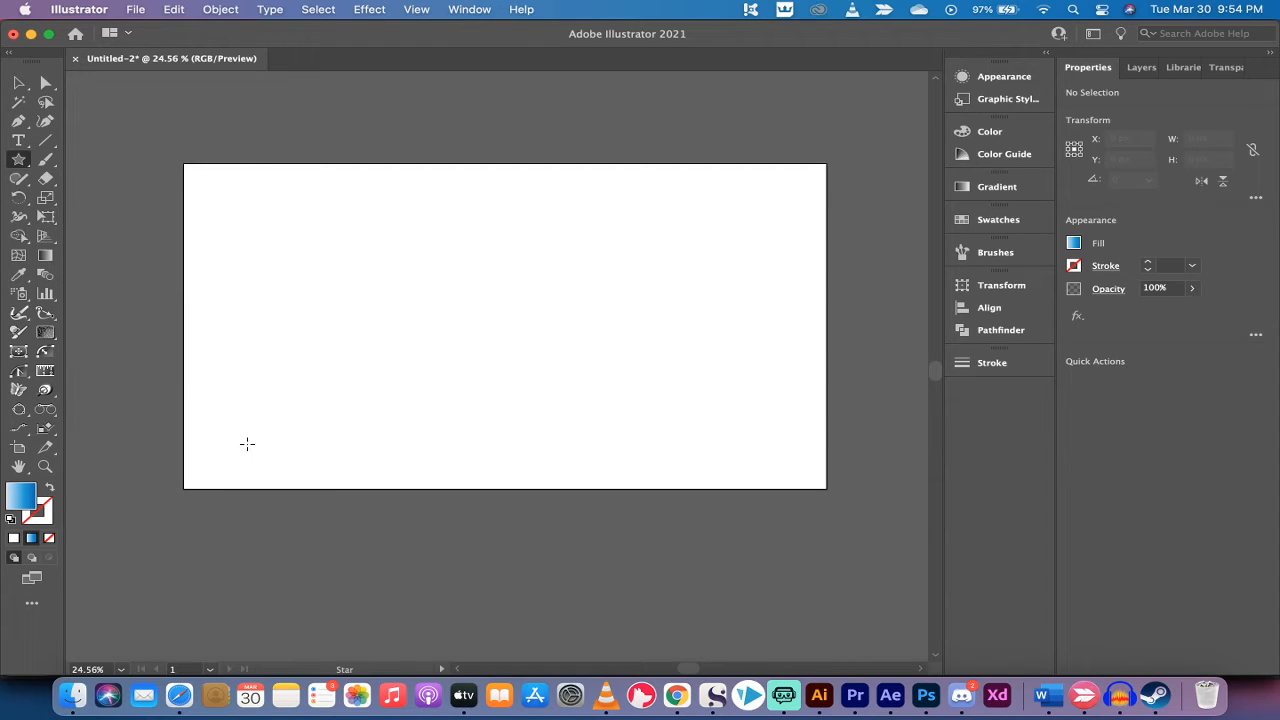
mouse_move(227, 446)
mouse_down()
mouse_move(252, 452)
mouse_move(244, 443)
mouse_up()
drag(19, 160, 99, 223)
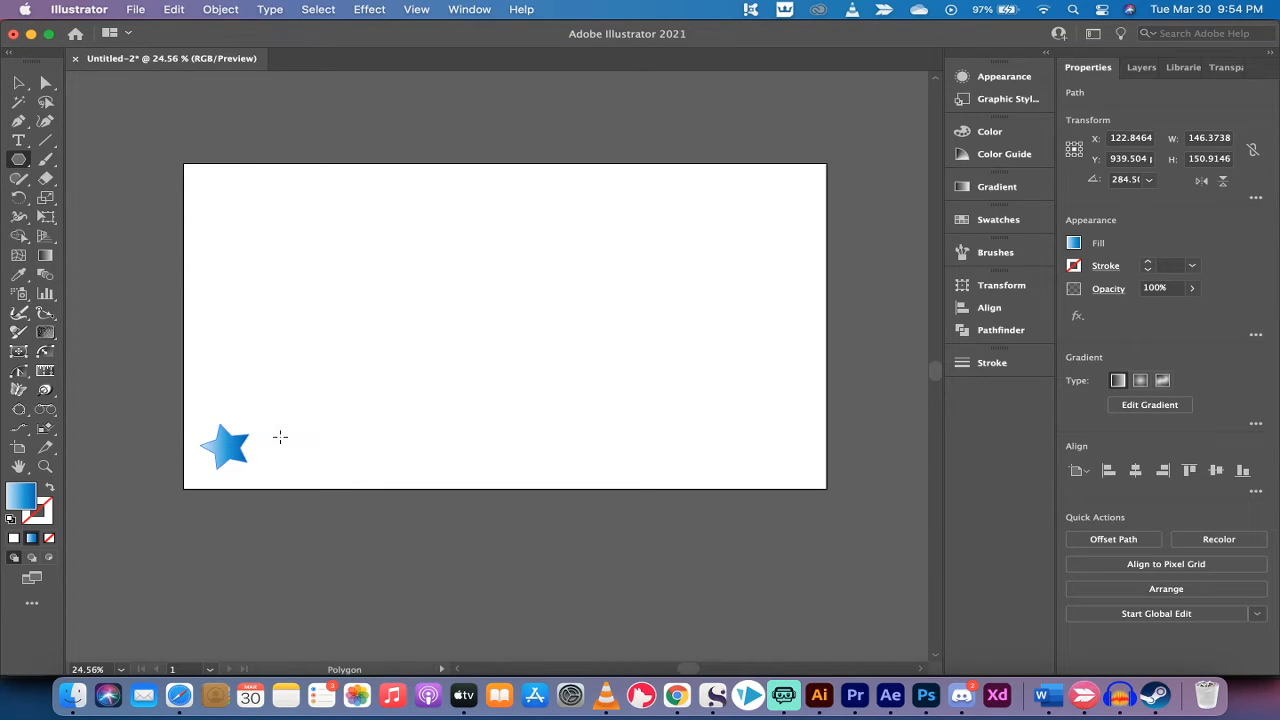
drag(278, 436, 289, 454)
Draw a circle to the right of the hexagon and a rectangle about 170 × 104 px beside it
drag(18, 160, 110, 205)
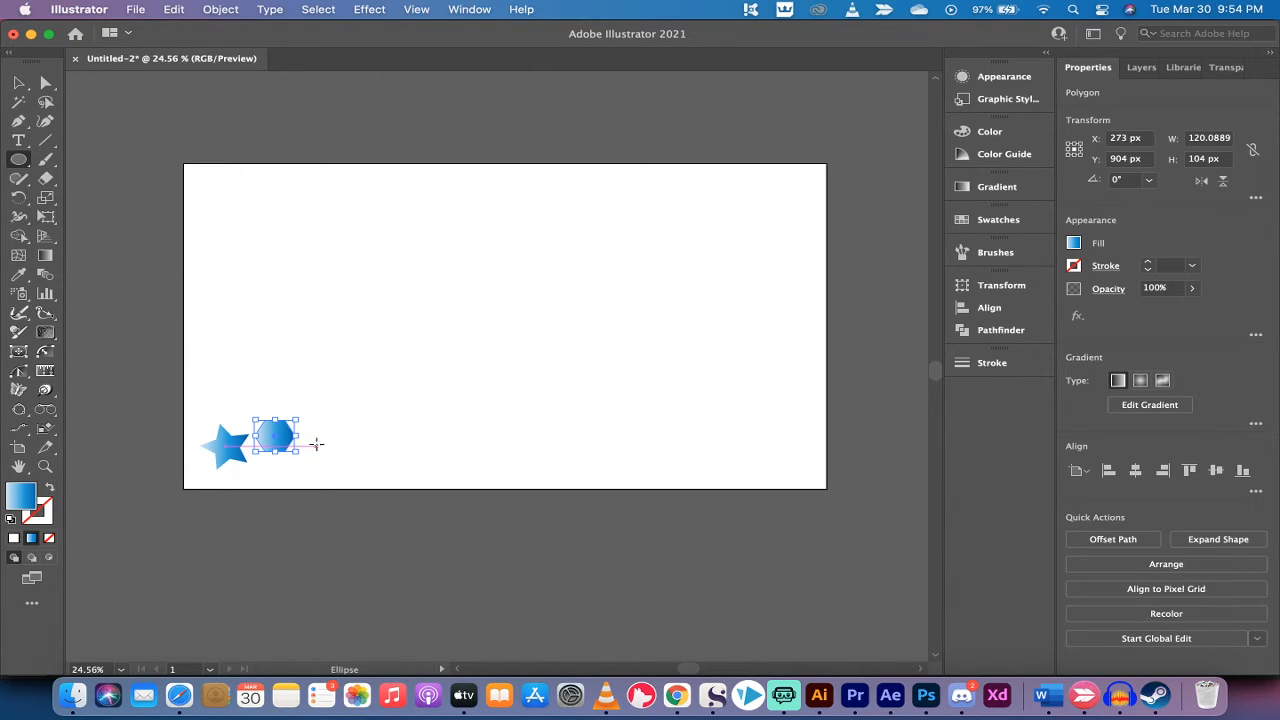
mouse_move(312, 447)
mouse_down()
mouse_move(356, 486)
mouse_move(333, 448)
mouse_up()
click(18, 83)
click(216, 243)
drag(18, 159, 100, 160)
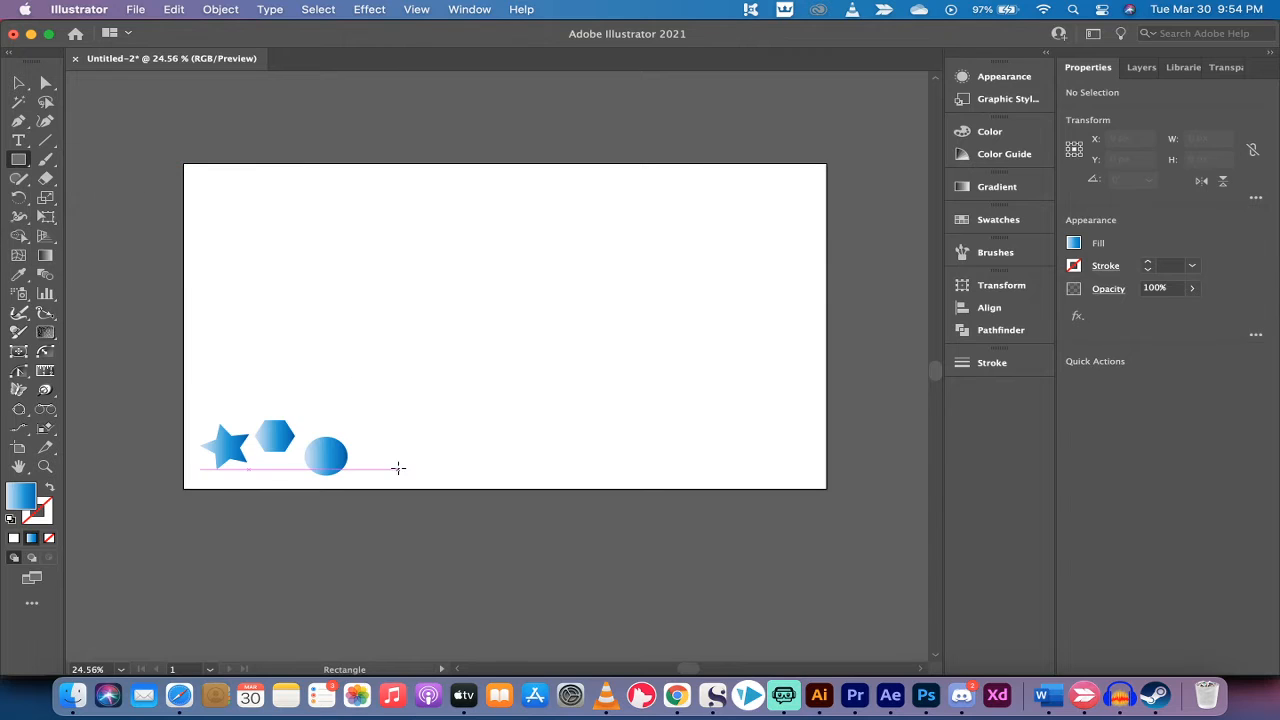
drag(359, 421, 411, 440)
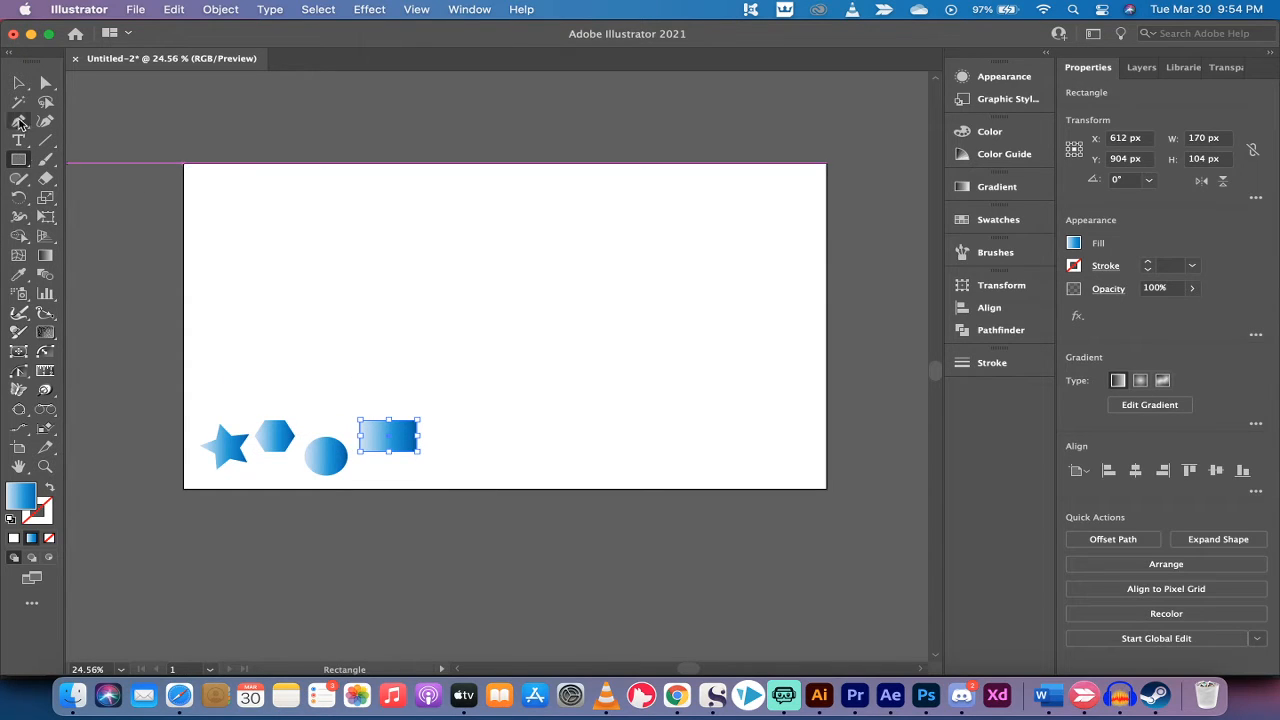
Draw a diagonal line about 122 × 137 px right of the rectangle and set its stroke weight to 9 pt
click(44, 141)
mouse_move(432, 421)
mouse_down()
mouse_move(489, 473)
mouse_move(474, 461)
mouse_up()
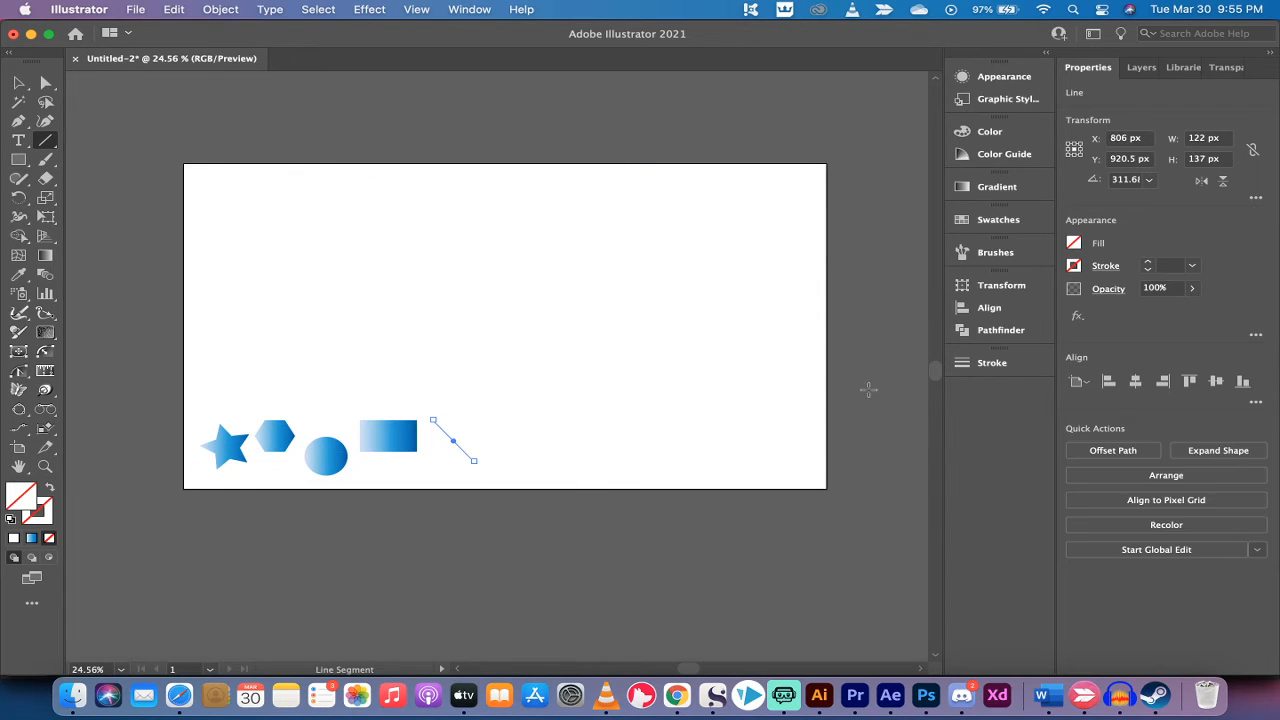
click(1148, 264)
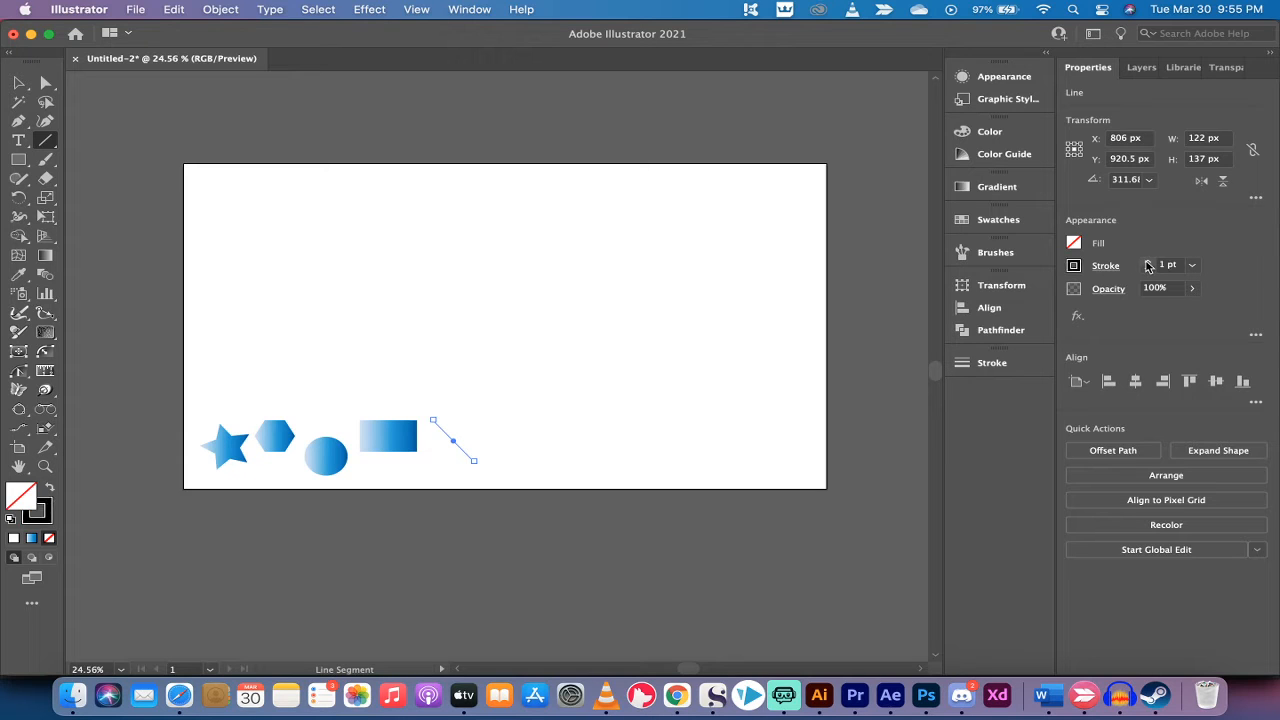
click(1148, 261)
click(1148, 261)
click(1148, 261)
click(1148, 261)
click(1148, 261)
click(1148, 261)
click(1148, 261)
Apply the blue gradient swatch to the line's stroke and deselect the line
click(1077, 268)
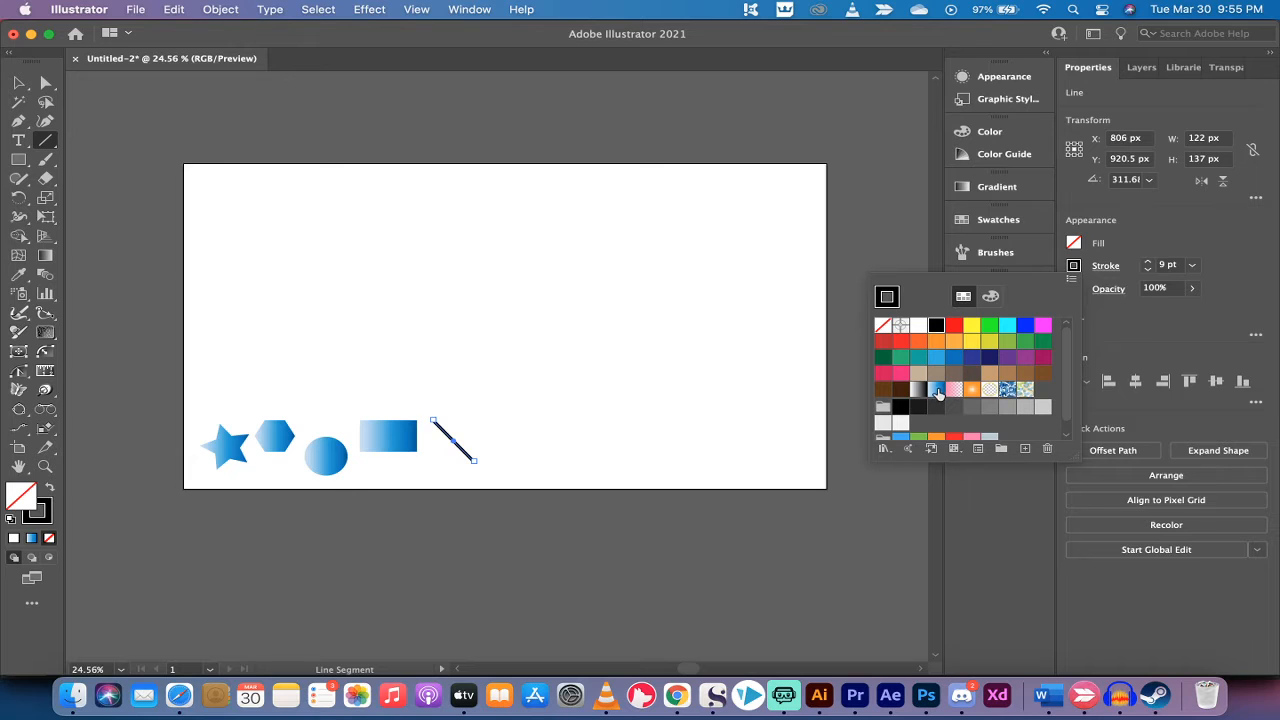
click(935, 390)
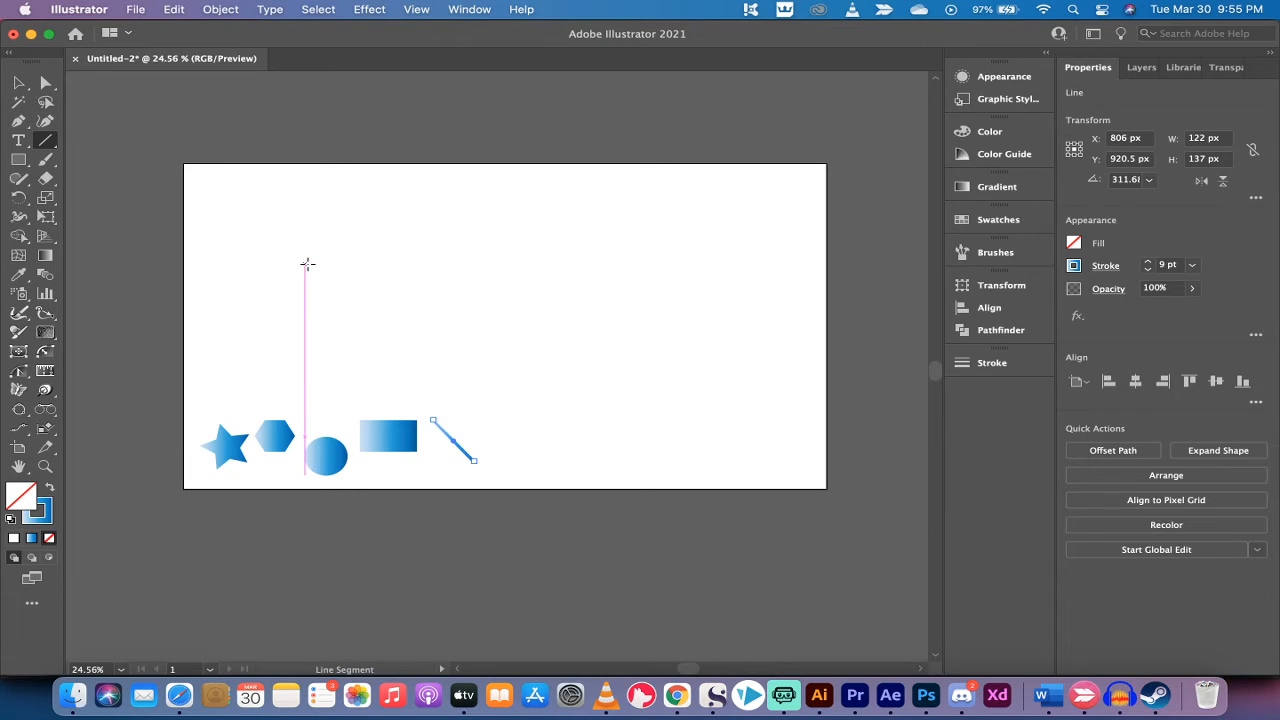
click(305, 264)
click(604, 406)
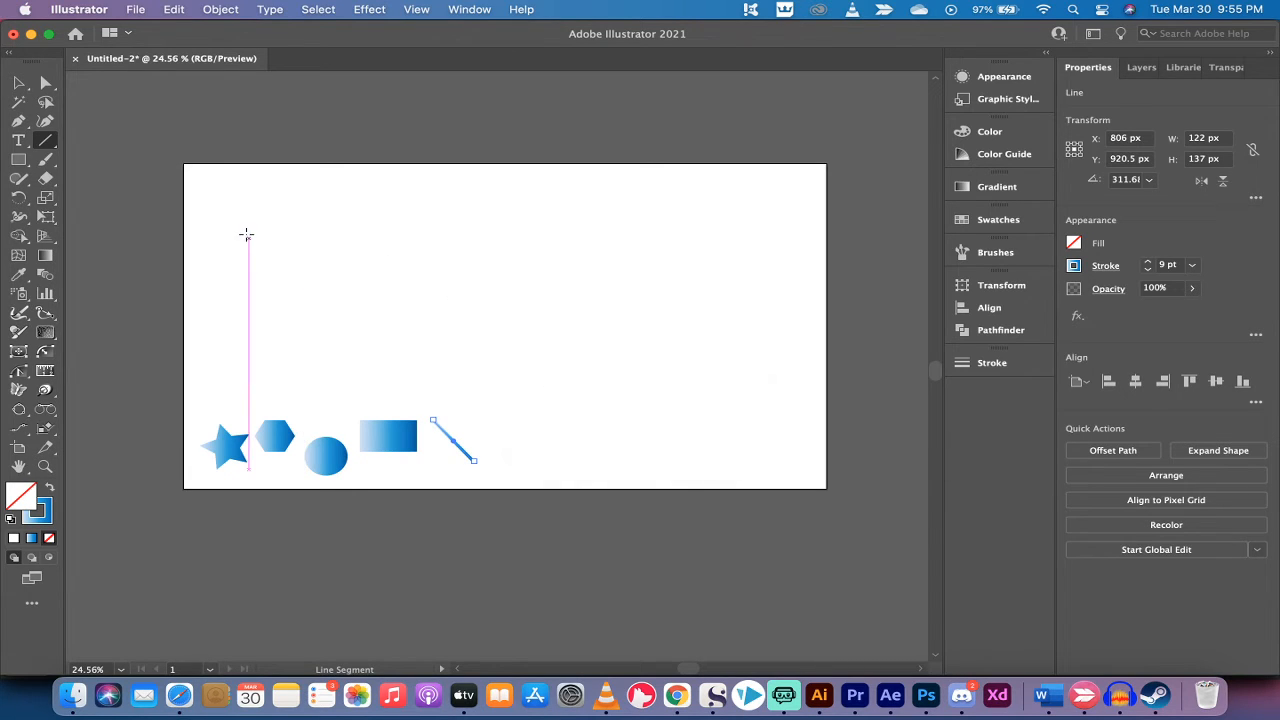
click(19, 84)
click(383, 316)
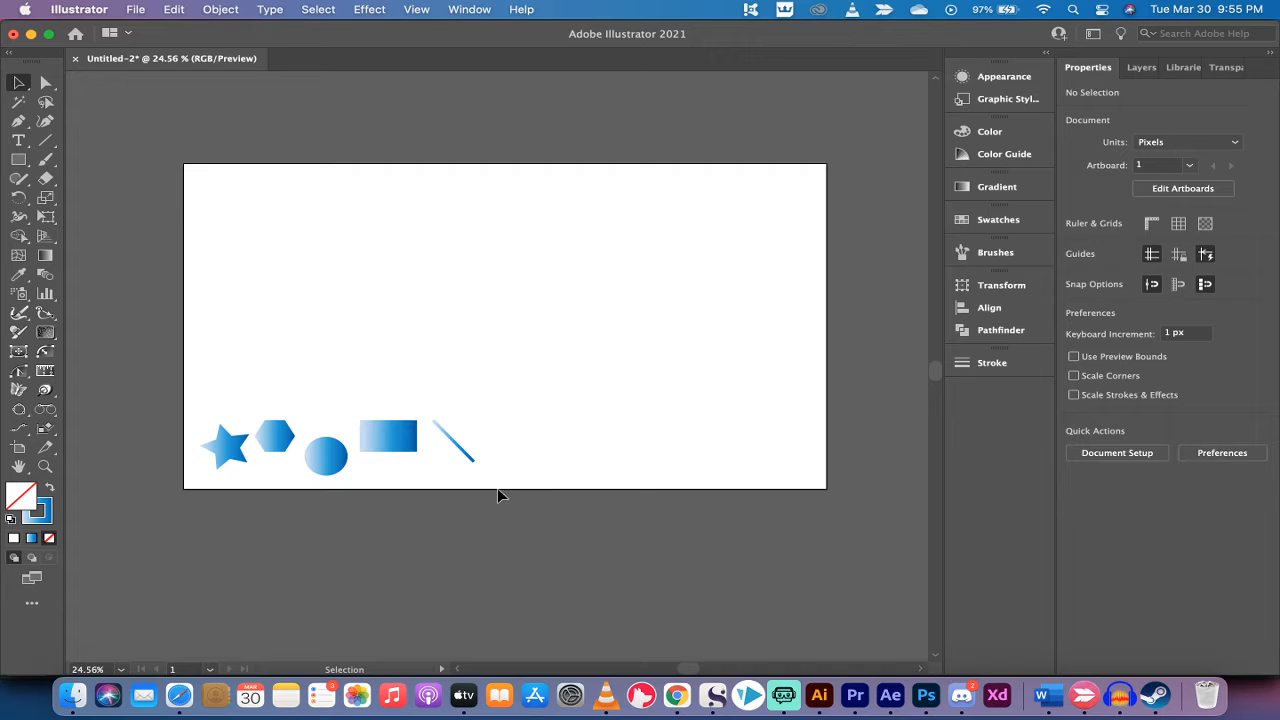
Distribute the five shapes evenly in the row by their horizontal centers
drag(497, 489, 115, 401)
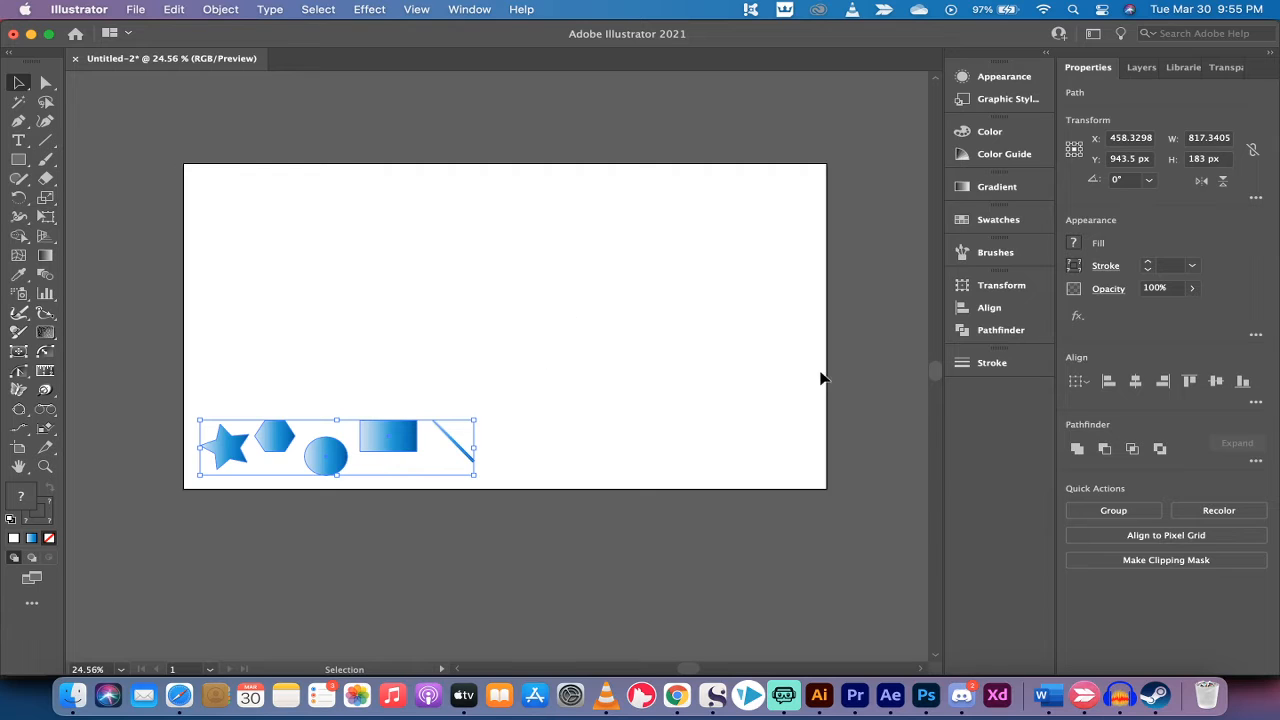
click(466, 396)
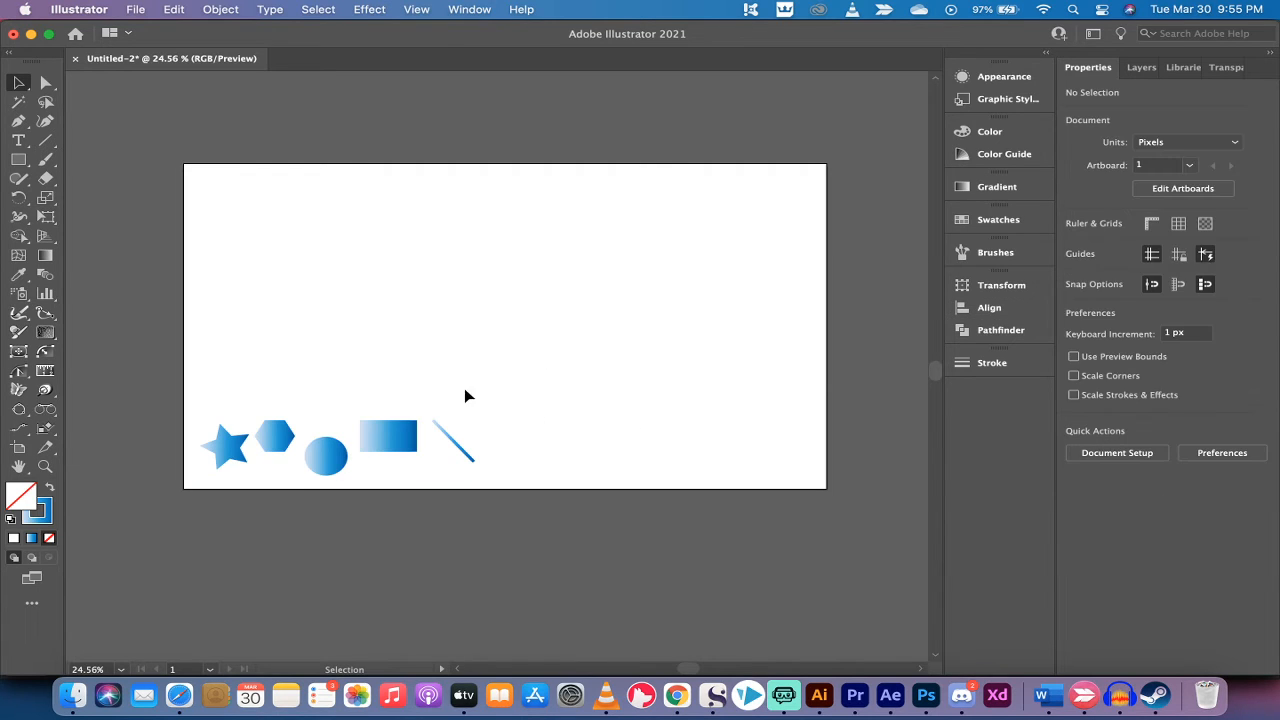
drag(178, 421, 533, 519)
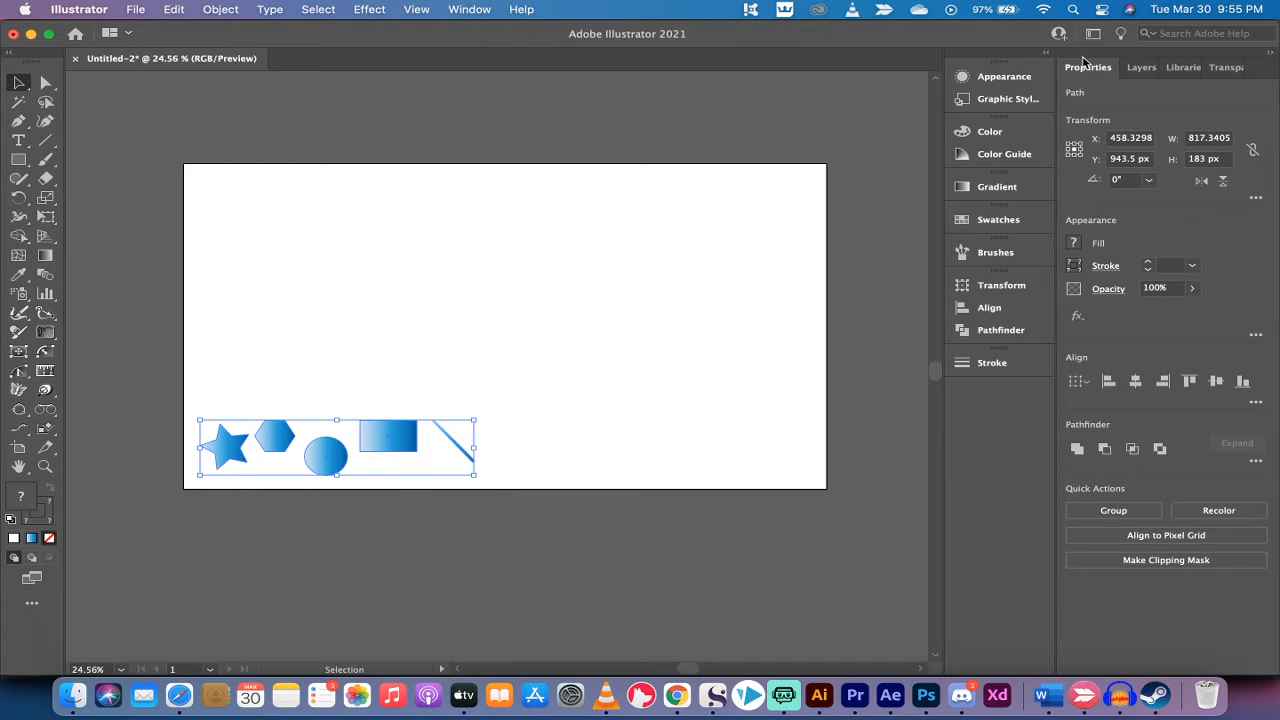
click(1256, 404)
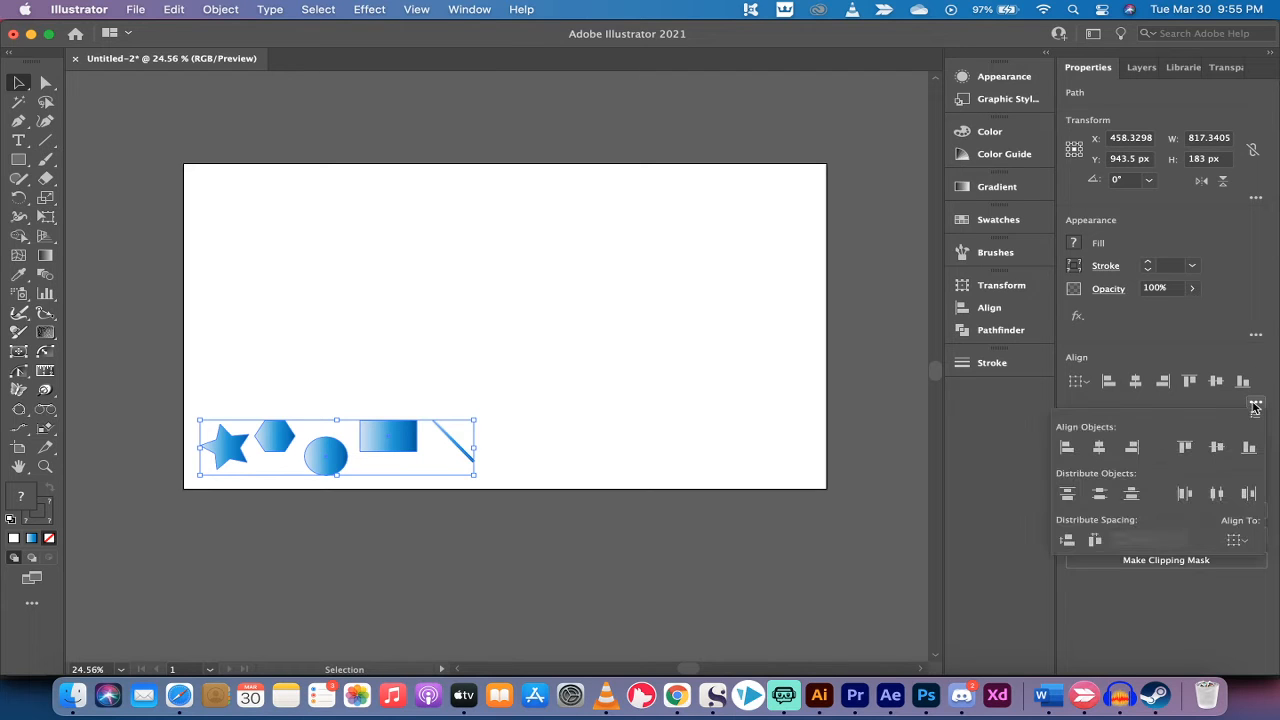
click(1218, 494)
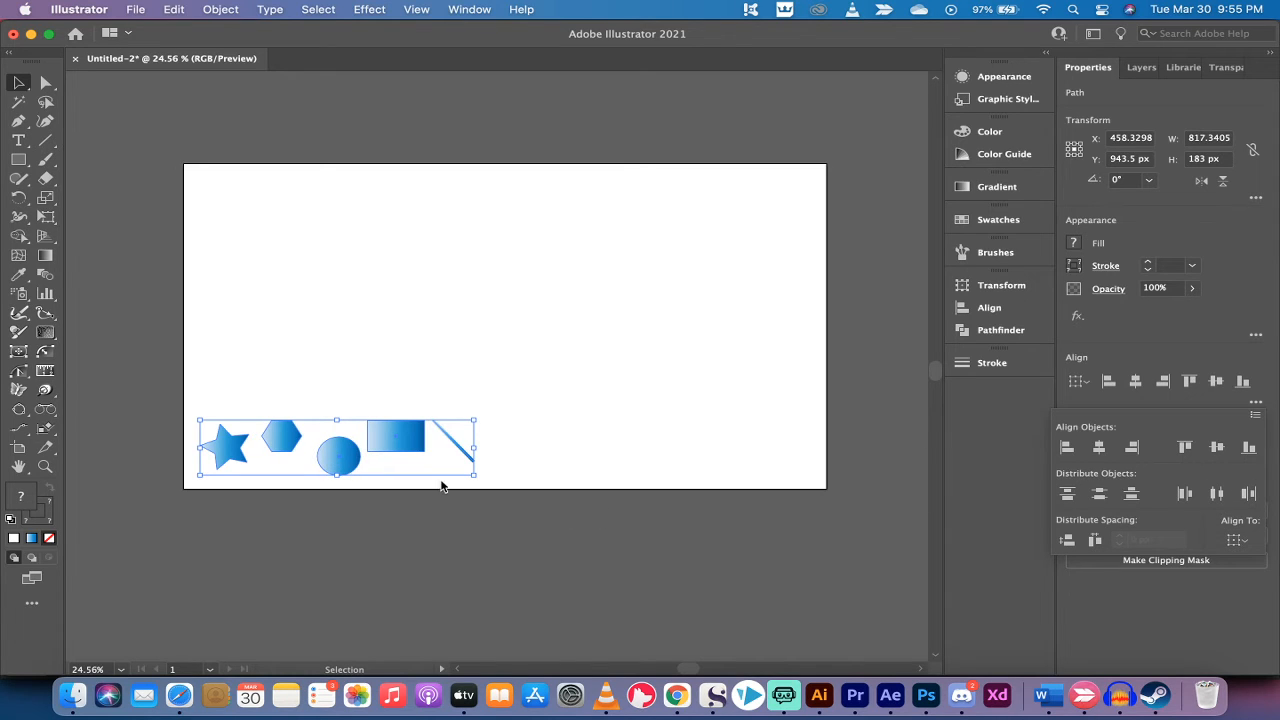
click(167, 373)
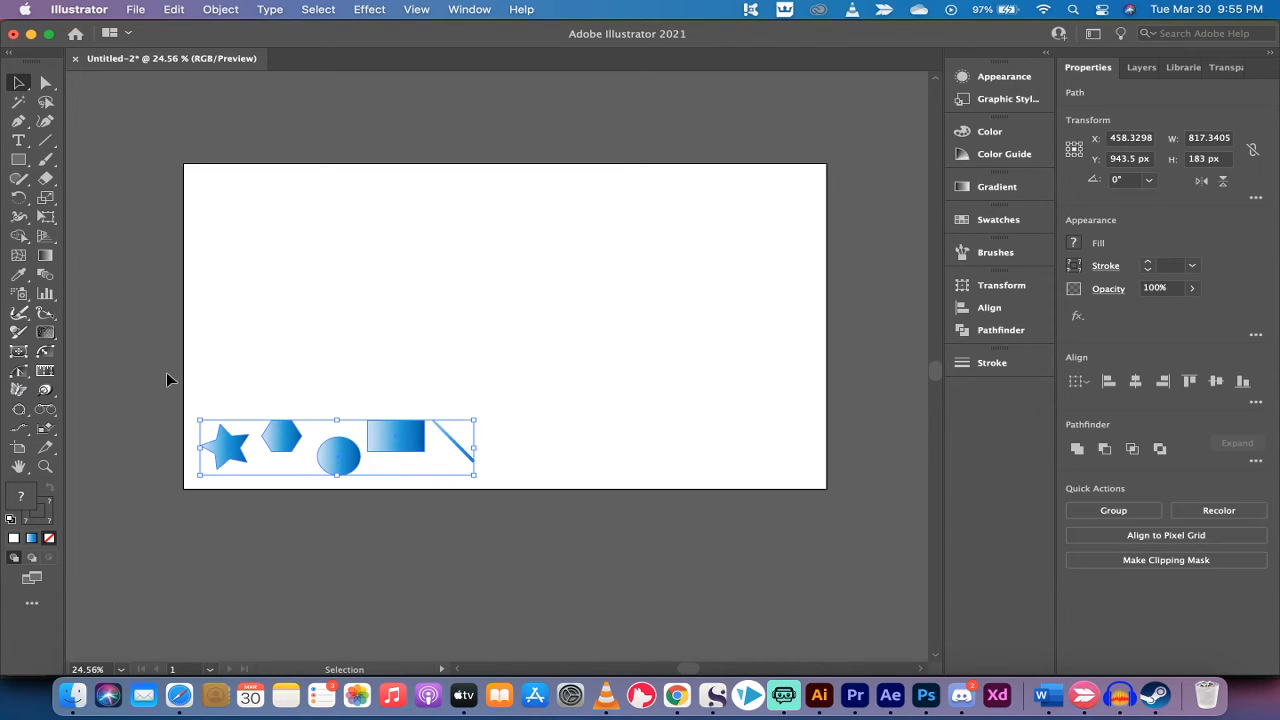
click(253, 356)
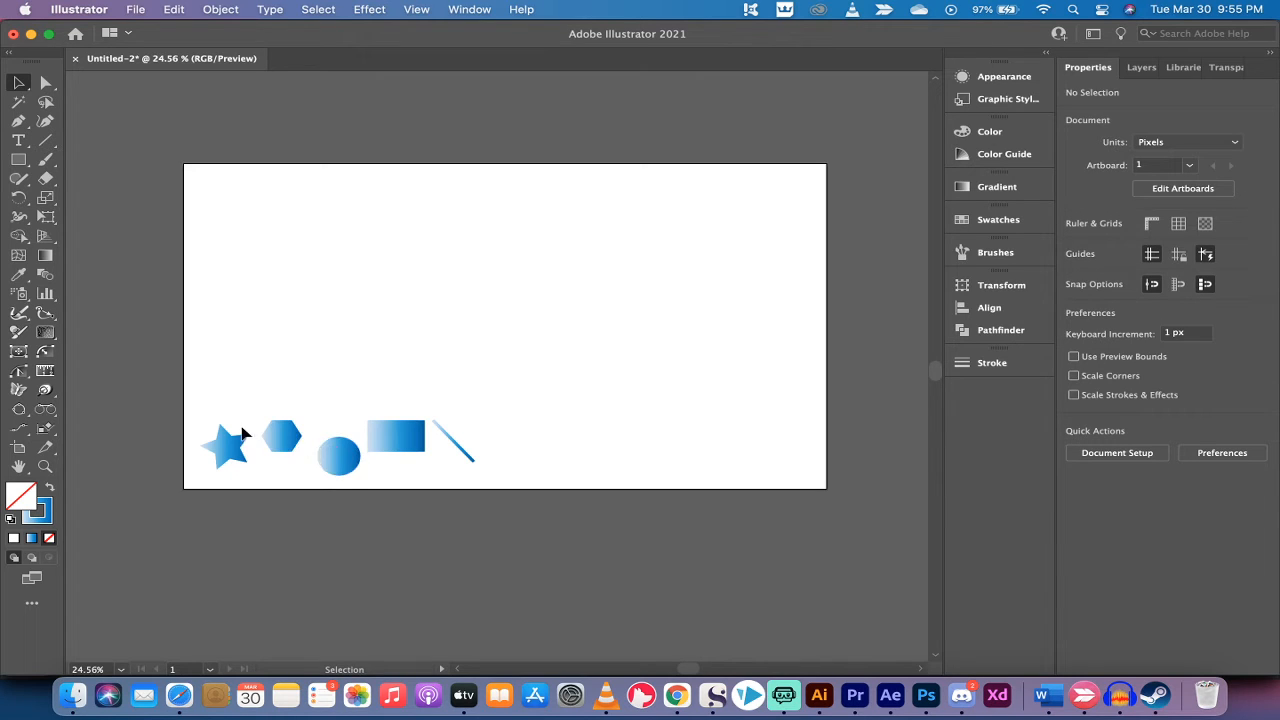
Try to duplicate the row of five shapes directly above the original row
drag(189, 408, 502, 510)
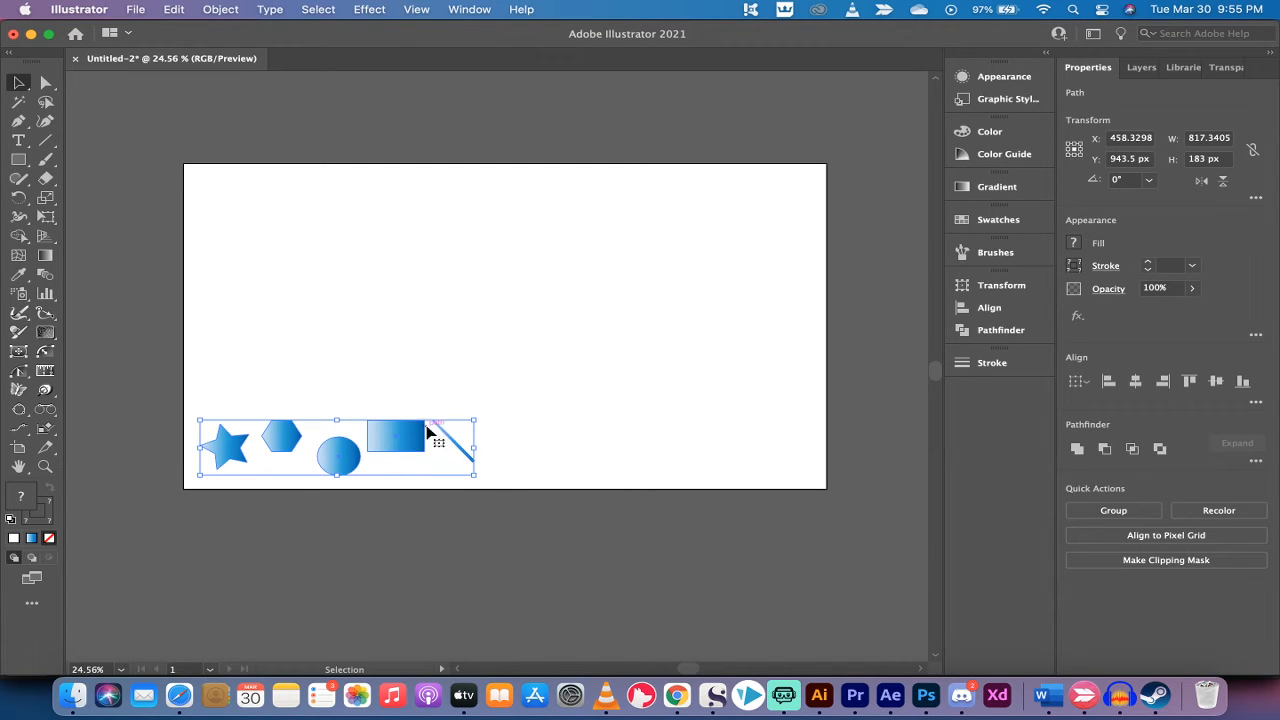
drag(407, 428, 408, 324)
key(super+z)
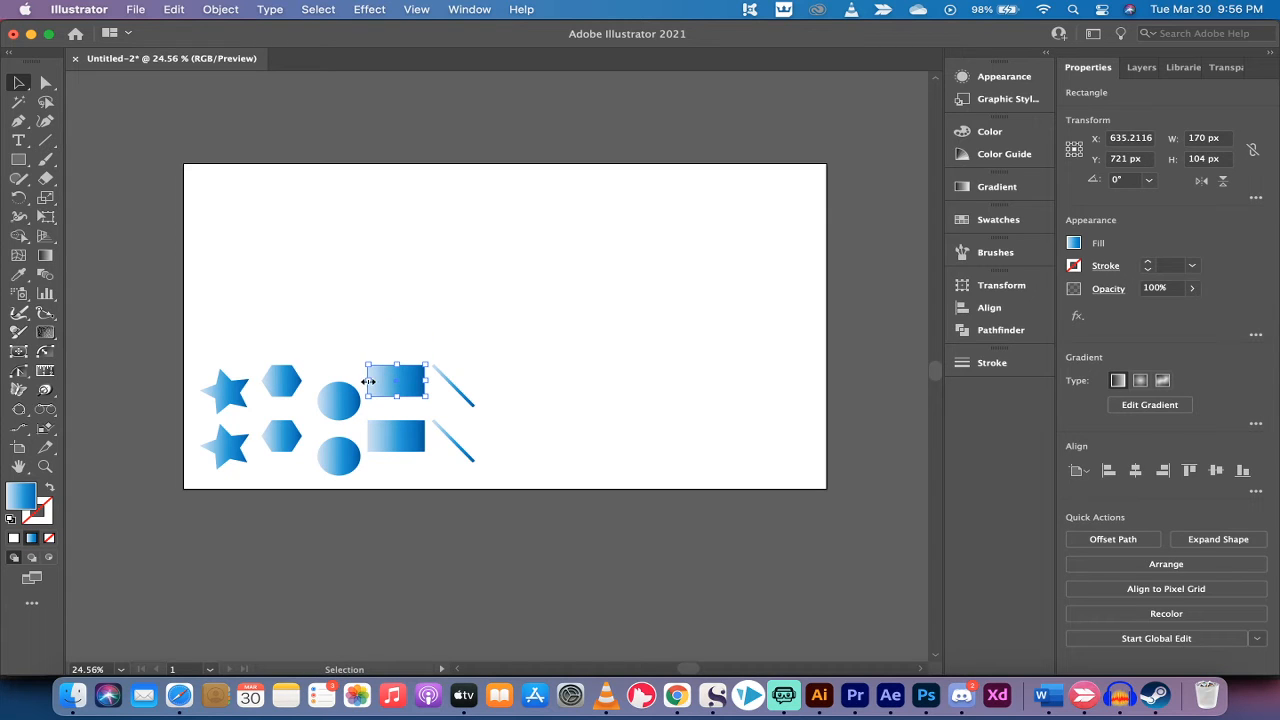
key(super+z)
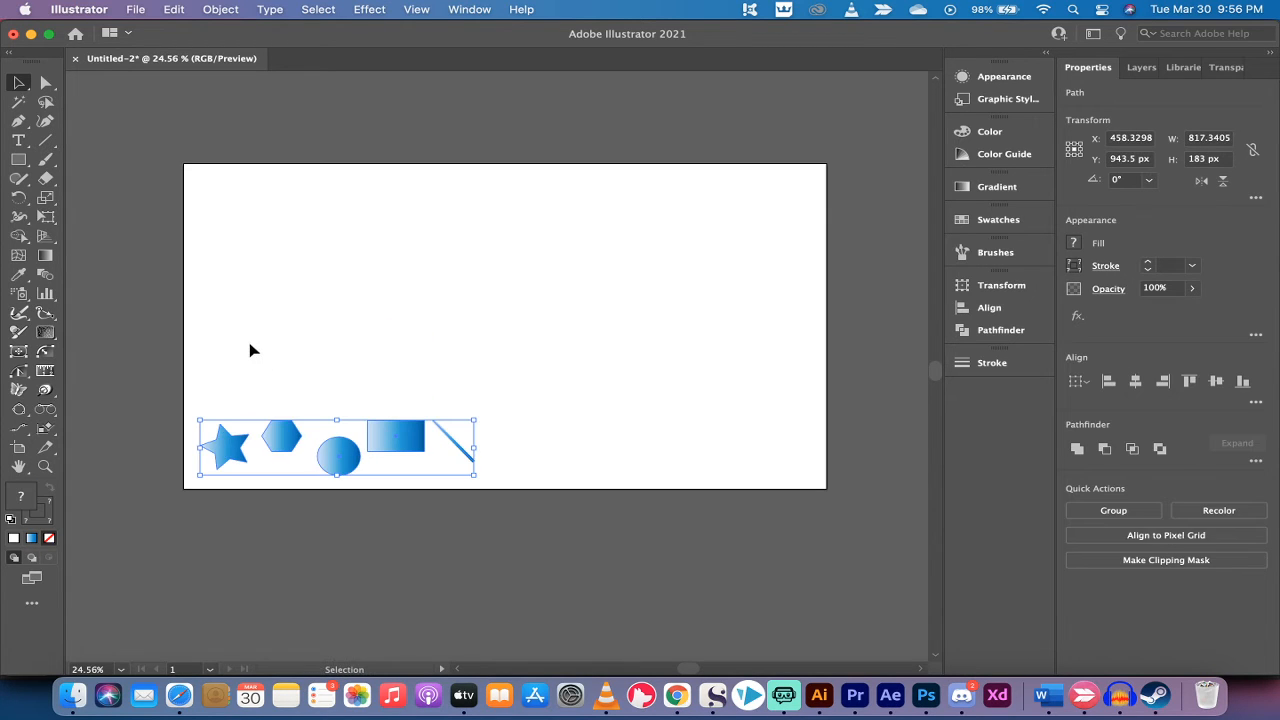
Create a grid repeat from the five selected shapes
drag(156, 397, 528, 564)
click(222, 9)
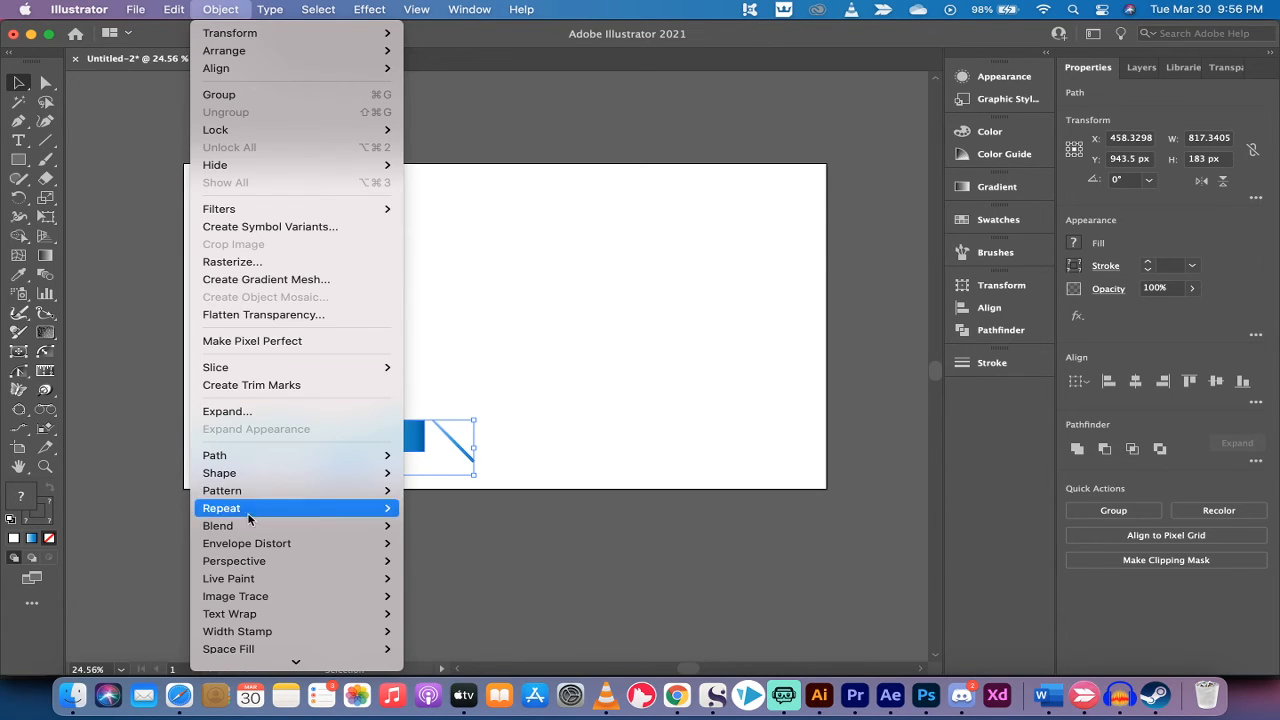
mouse_move(261, 514)
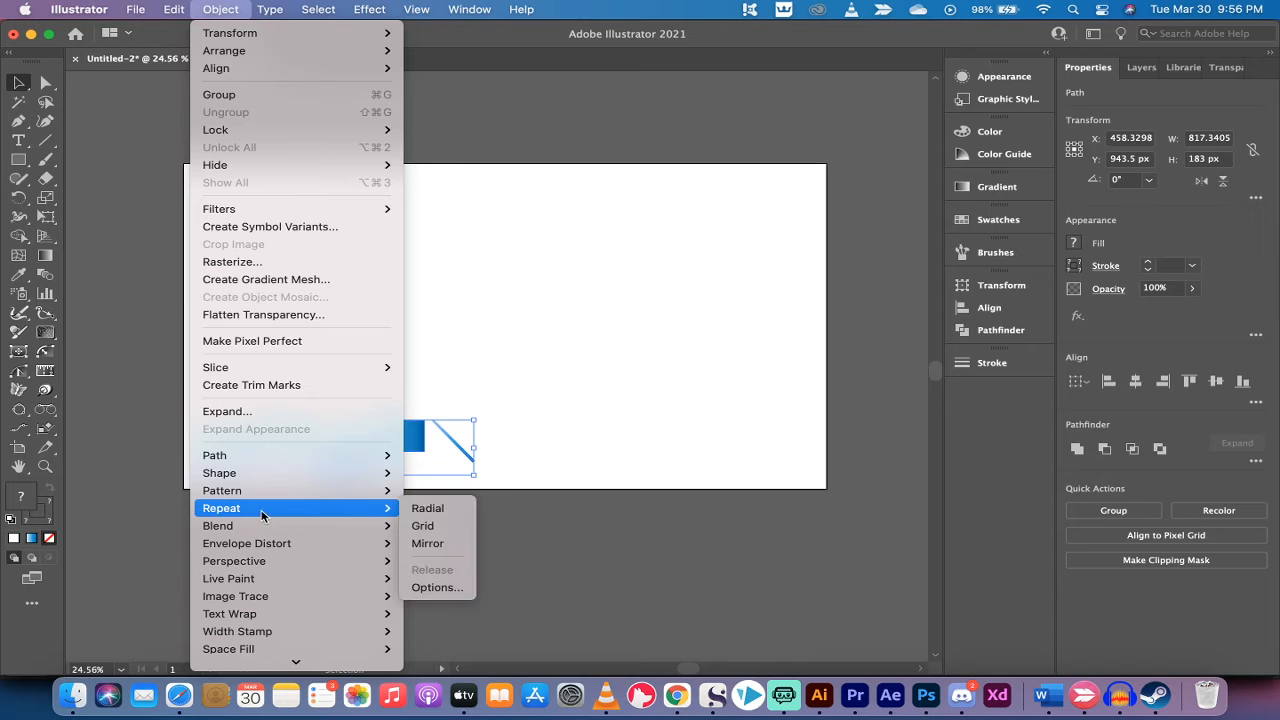
click(448, 527)
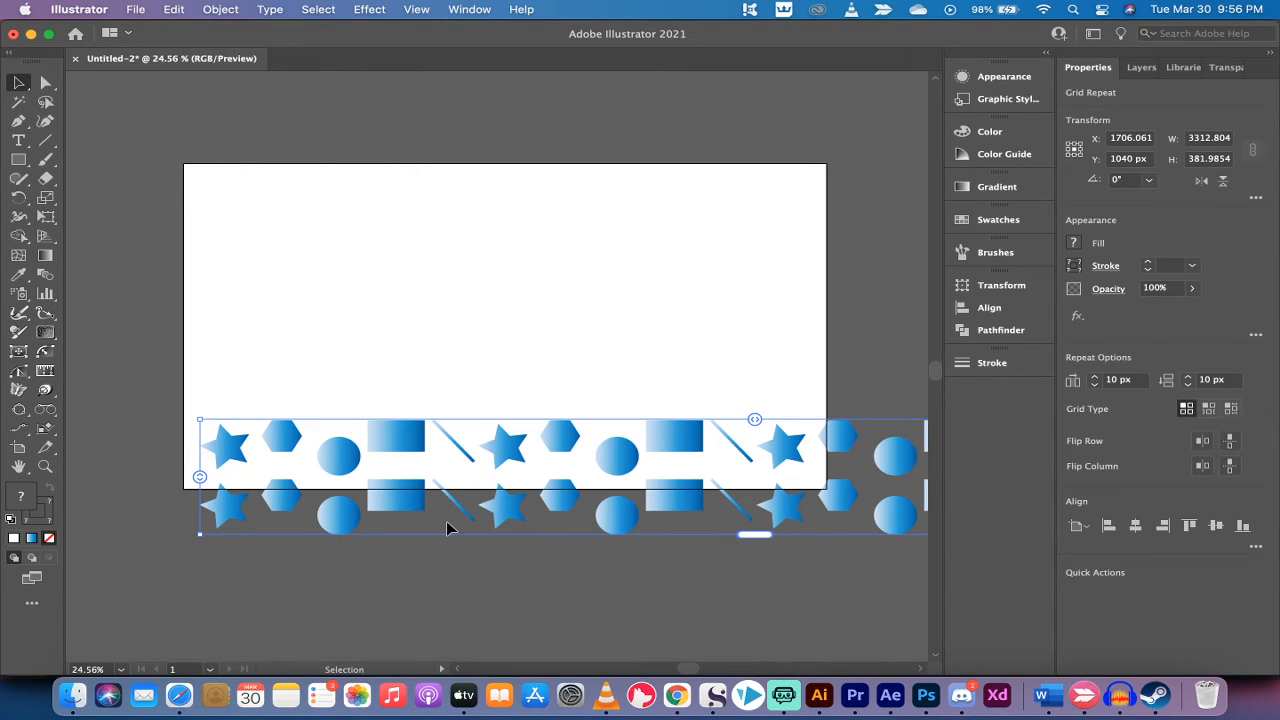
Scale the grid repeat down proportionally to about 815 × 94 px so it fits within the artboard
scroll(446, 517, down, 4)
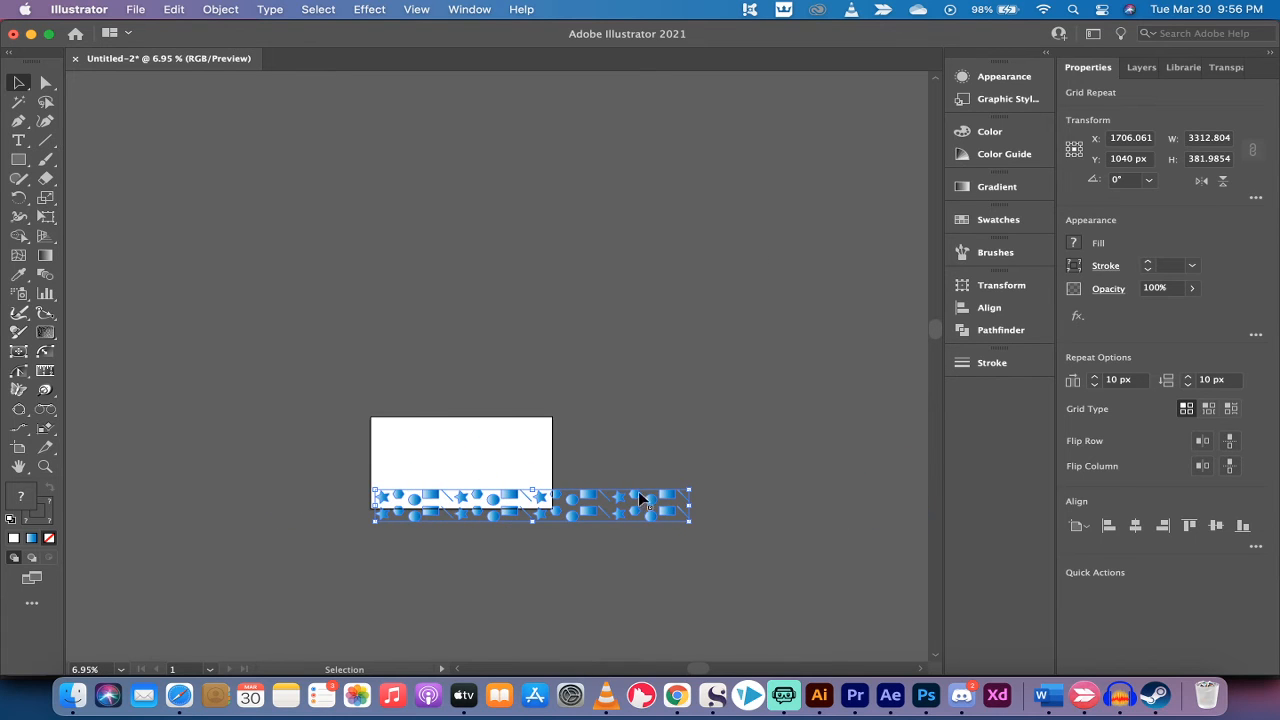
drag(688, 520, 623, 504)
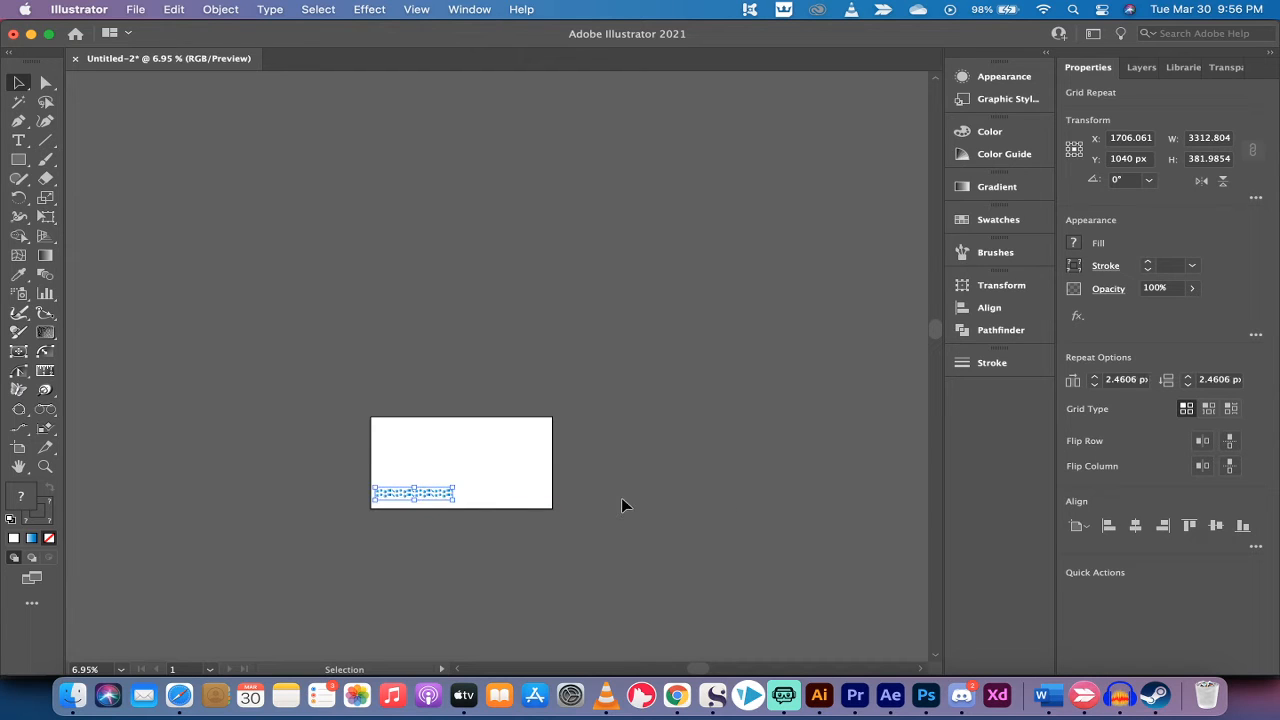
click(500, 440)
scroll(498, 436, up, 3)
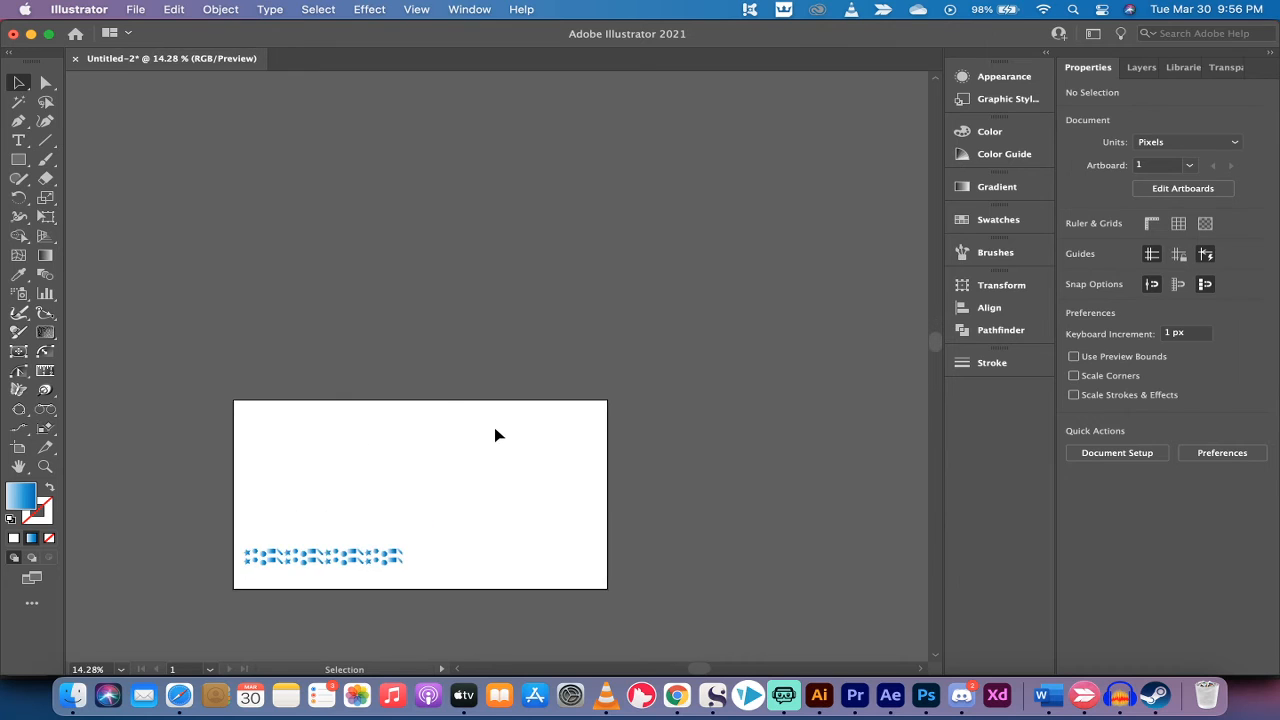
scroll(495, 434, down, 3)
scroll(495, 434, up, 4)
scroll(495, 434, left, 4)
scroll(495, 434, down, 2)
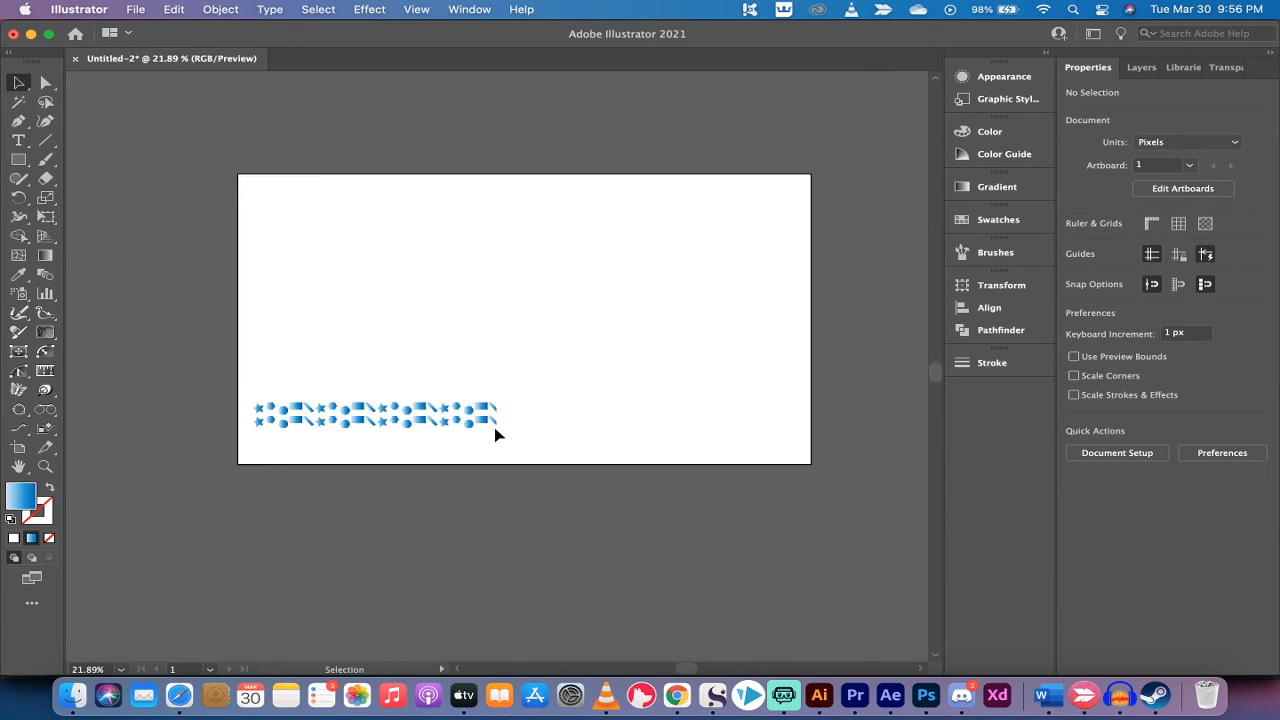
scroll(494, 434, left, 2)
Extend the grid repeat's bounds downward and to the right to about 1292 × 347 px, adding more rows and columns of shapes
click(455, 425)
scroll(455, 428, up, 3)
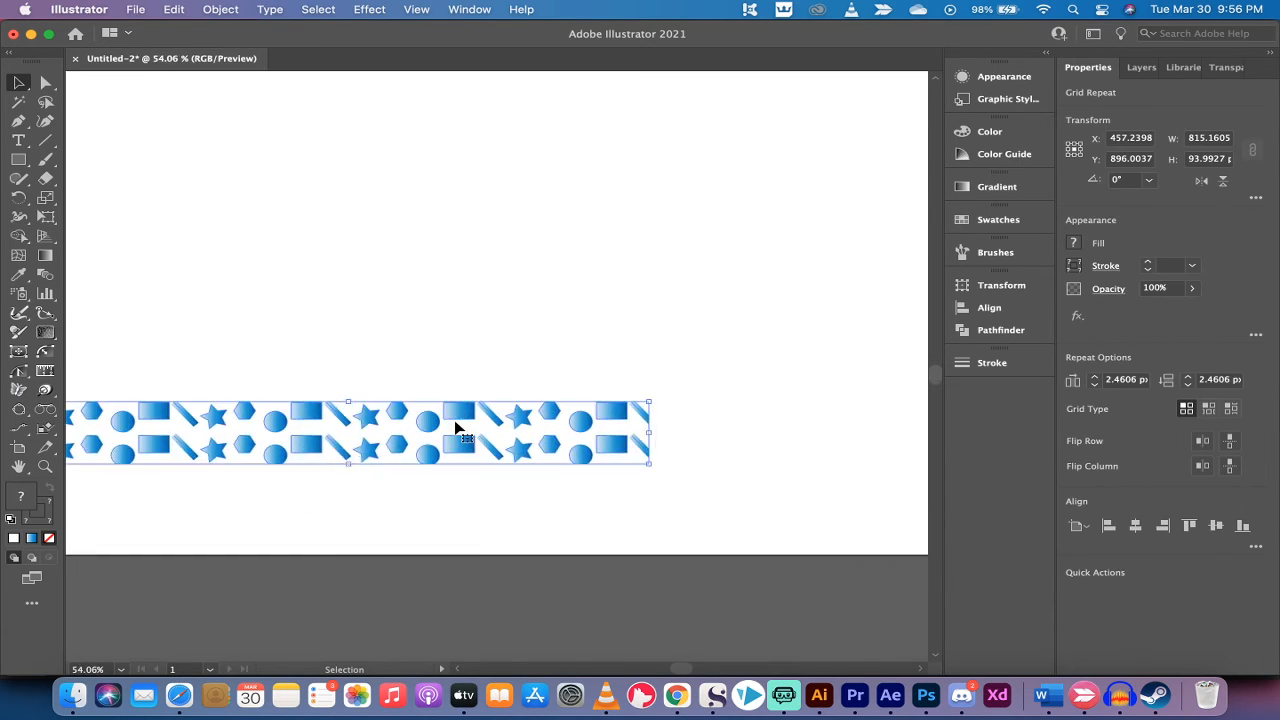
scroll(455, 428, left, 5)
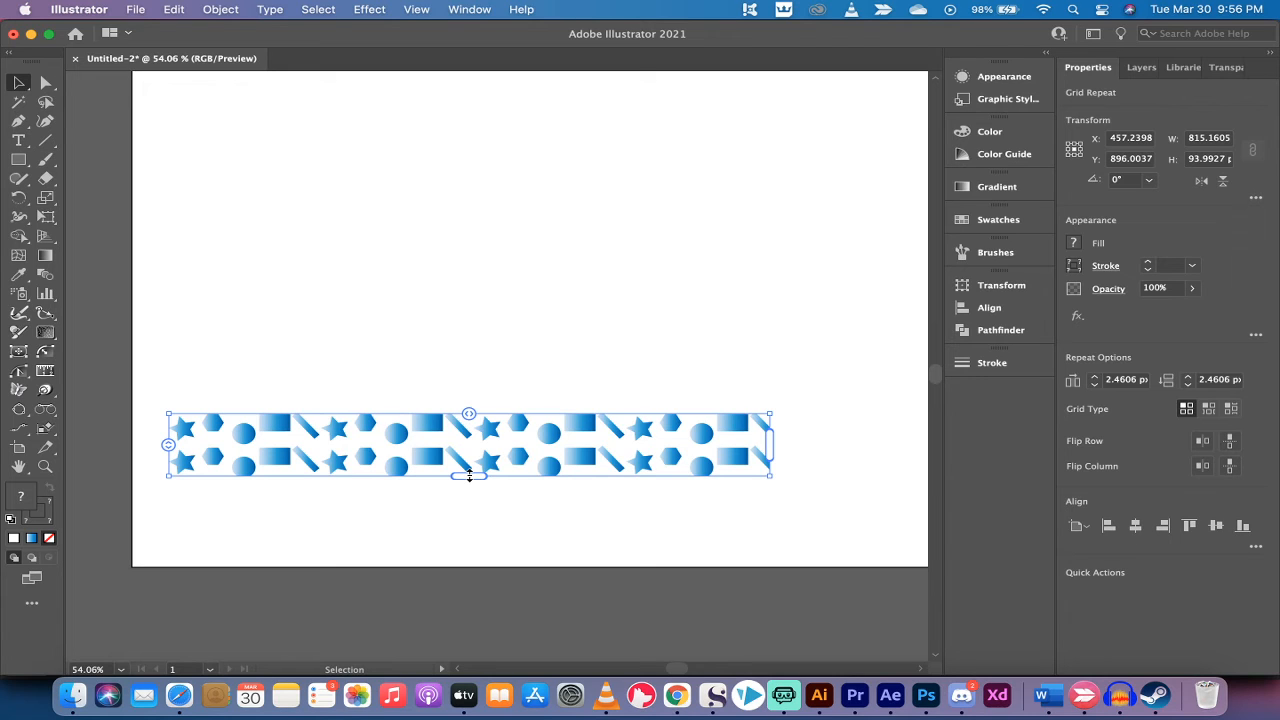
scroll(469, 477, down, 5)
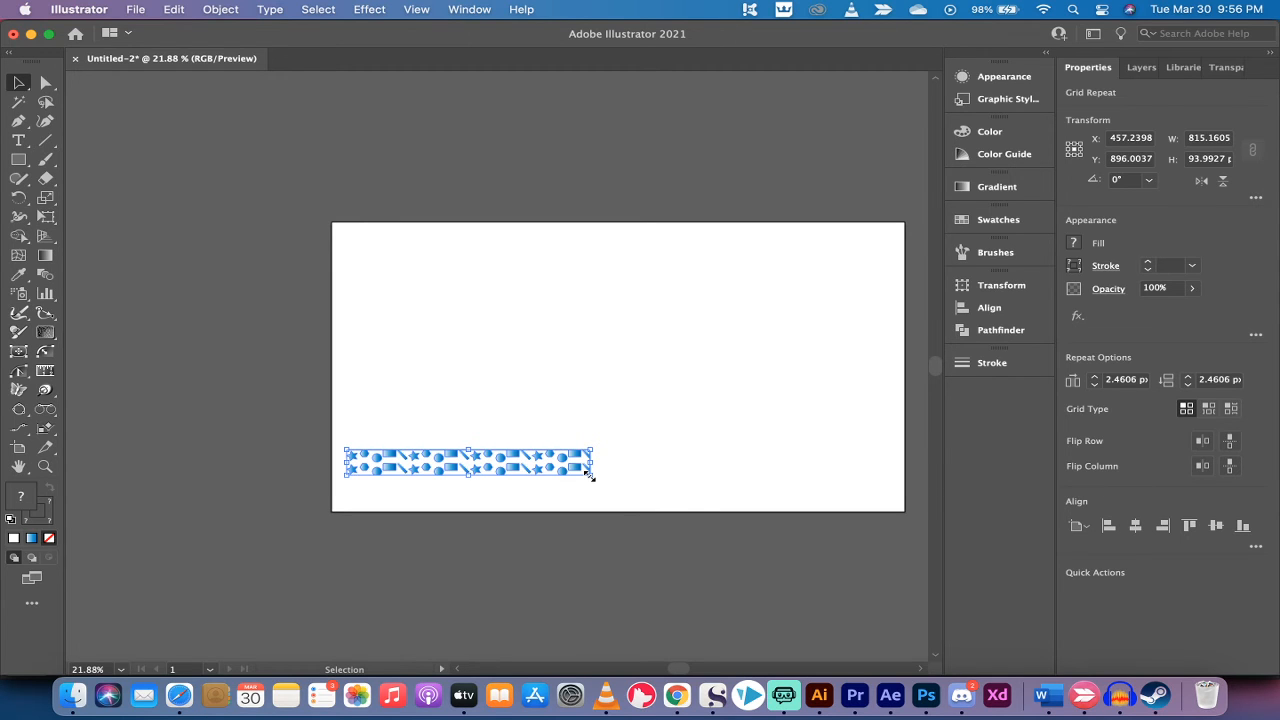
scroll(590, 477, up, 4)
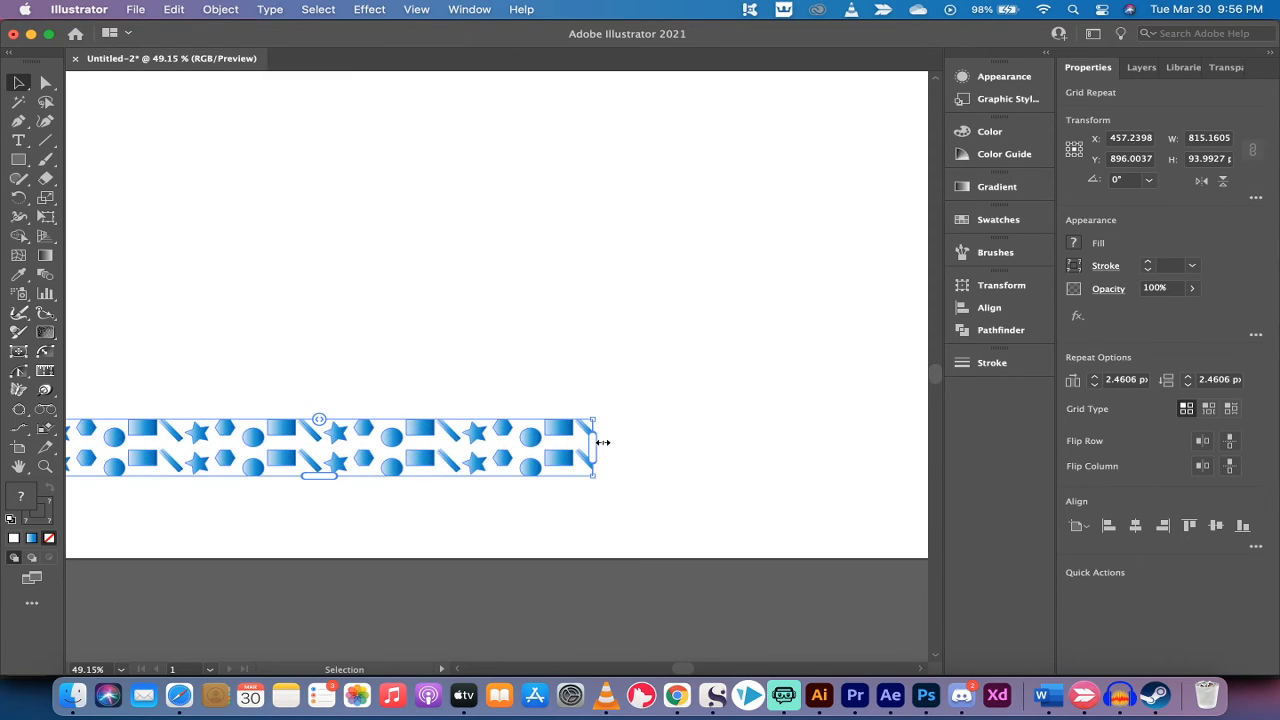
drag(322, 478, 324, 551)
drag(595, 483, 910, 497)
scroll(800, 498, left, 3)
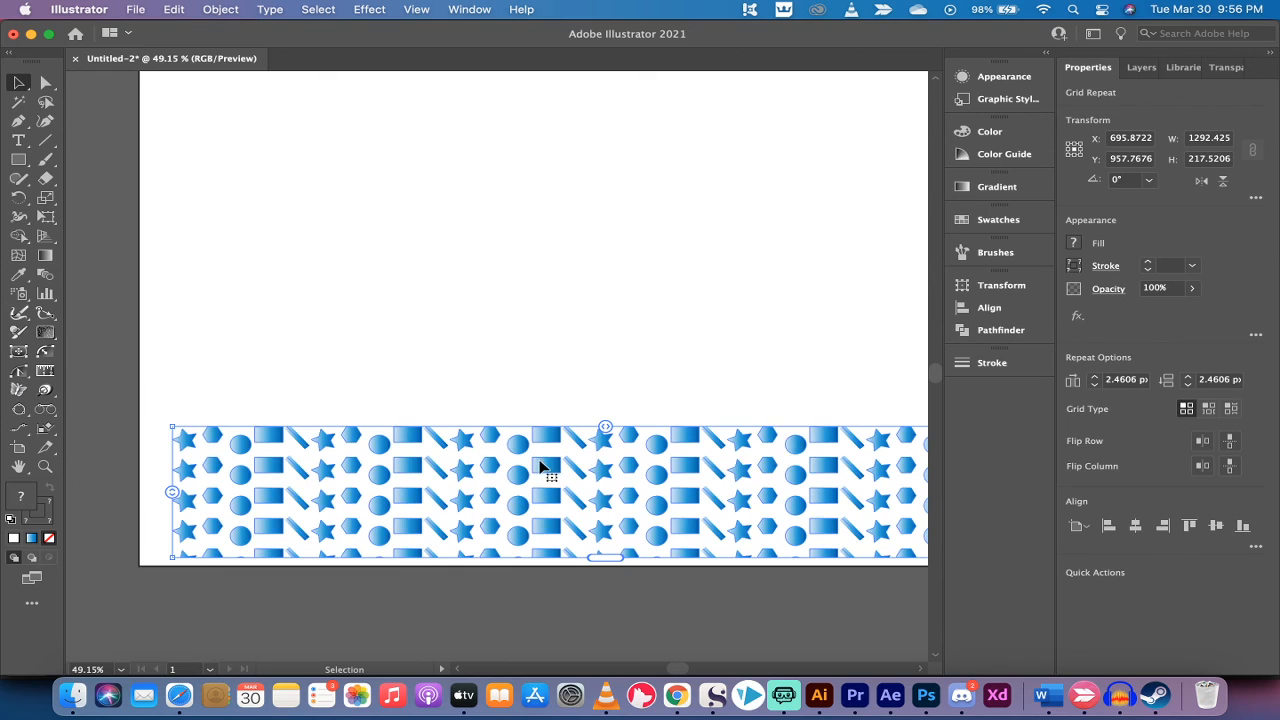
drag(603, 557, 603, 637)
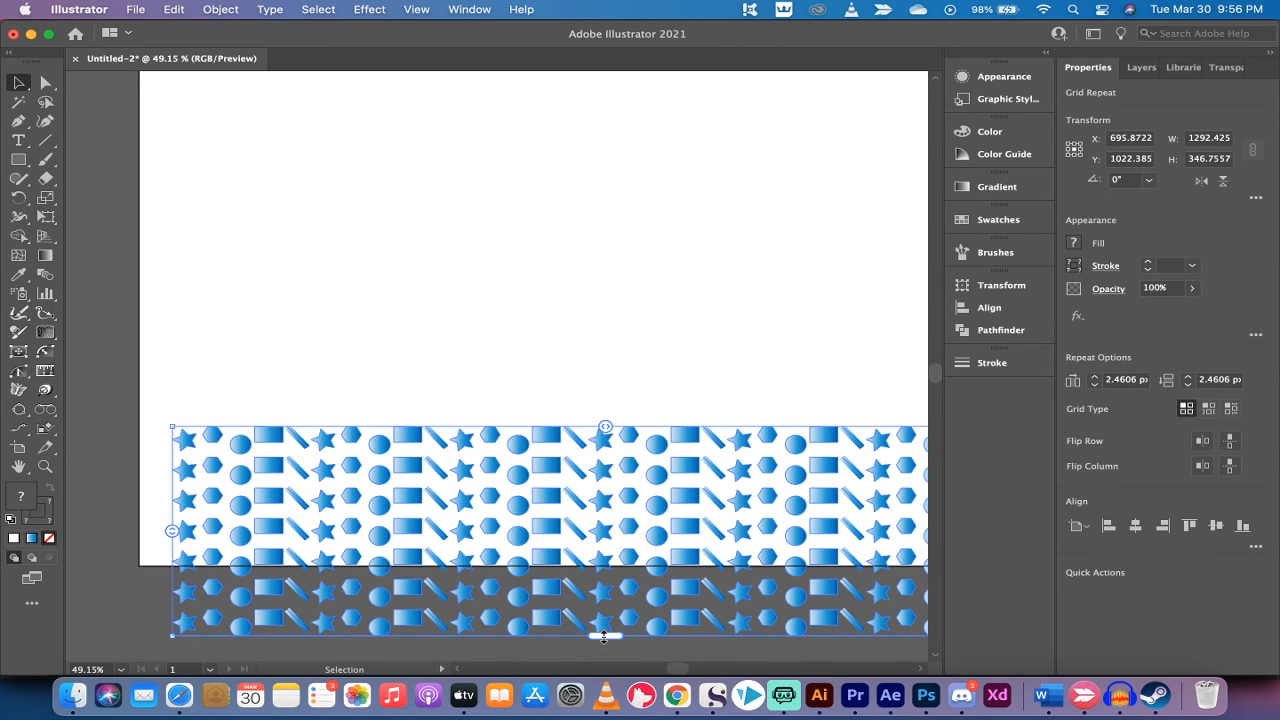
Widen the grid repeat's bounds to the right to about 1827 px, filling the added width with more shapes
scroll(590, 500, down, 3)
scroll(585, 450, down, 3)
scroll(585, 450, right, 3)
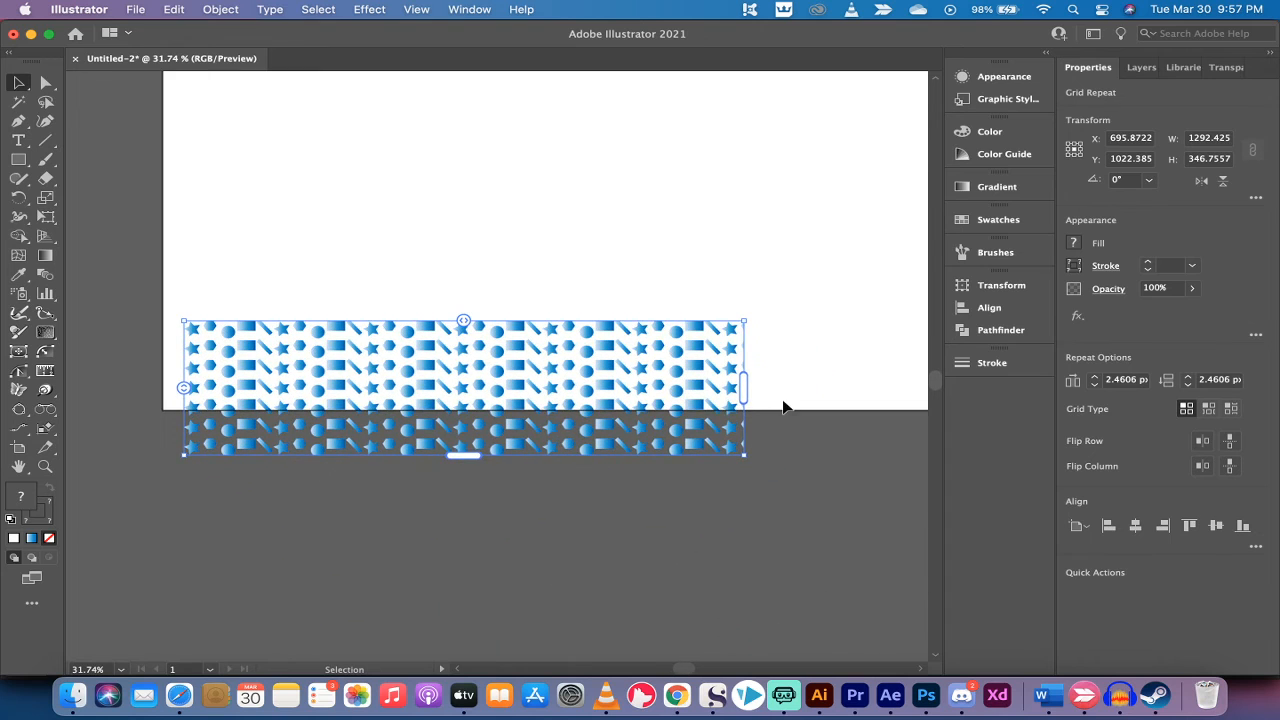
scroll(775, 400, up, 2)
scroll(775, 400, right, 2)
drag(697, 411, 931, 415)
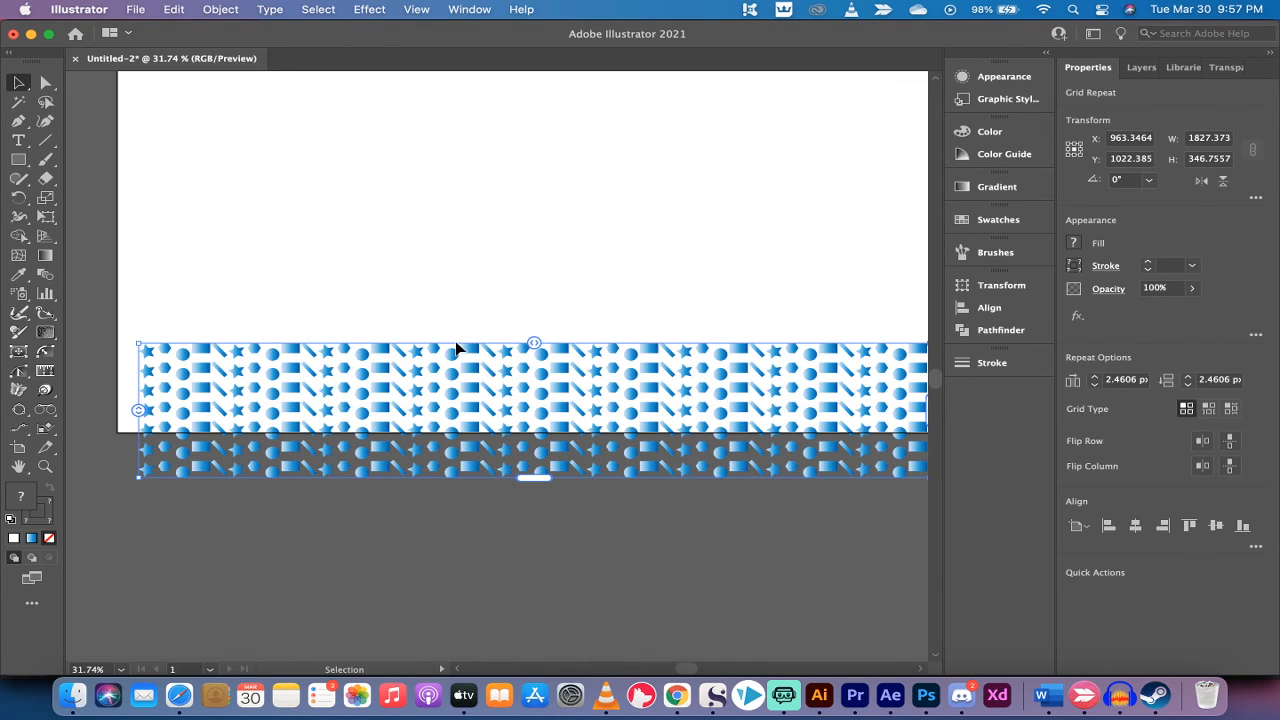
Move the grid repeat up so its top-left corner sits at the top-left corner of the artboard
click(432, 254)
drag(474, 376, 458, 89)
scroll(458, 89, up, 3)
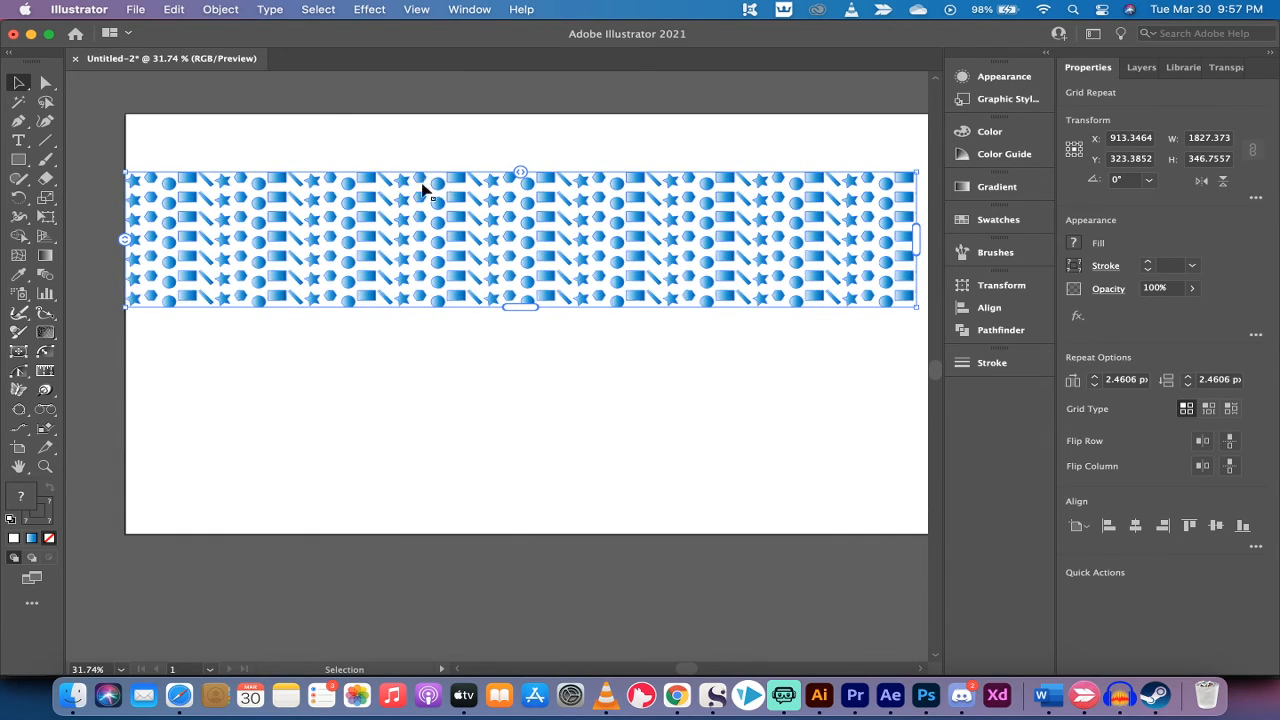
drag(366, 200, 357, 155)
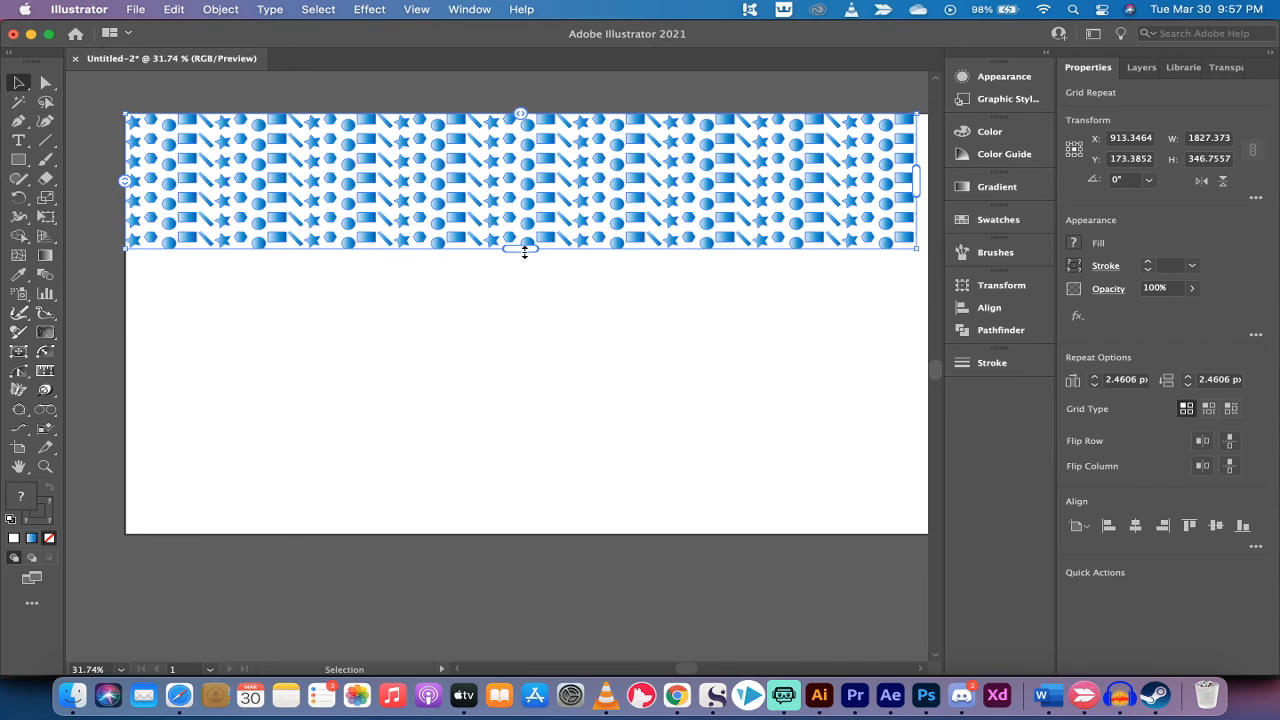
Extend the grid repeat's bounds to about 1916 × 1081 px so the pattern covers the artboard, and keep it selected
drag(524, 253, 548, 534)
scroll(520, 490, right, 2)
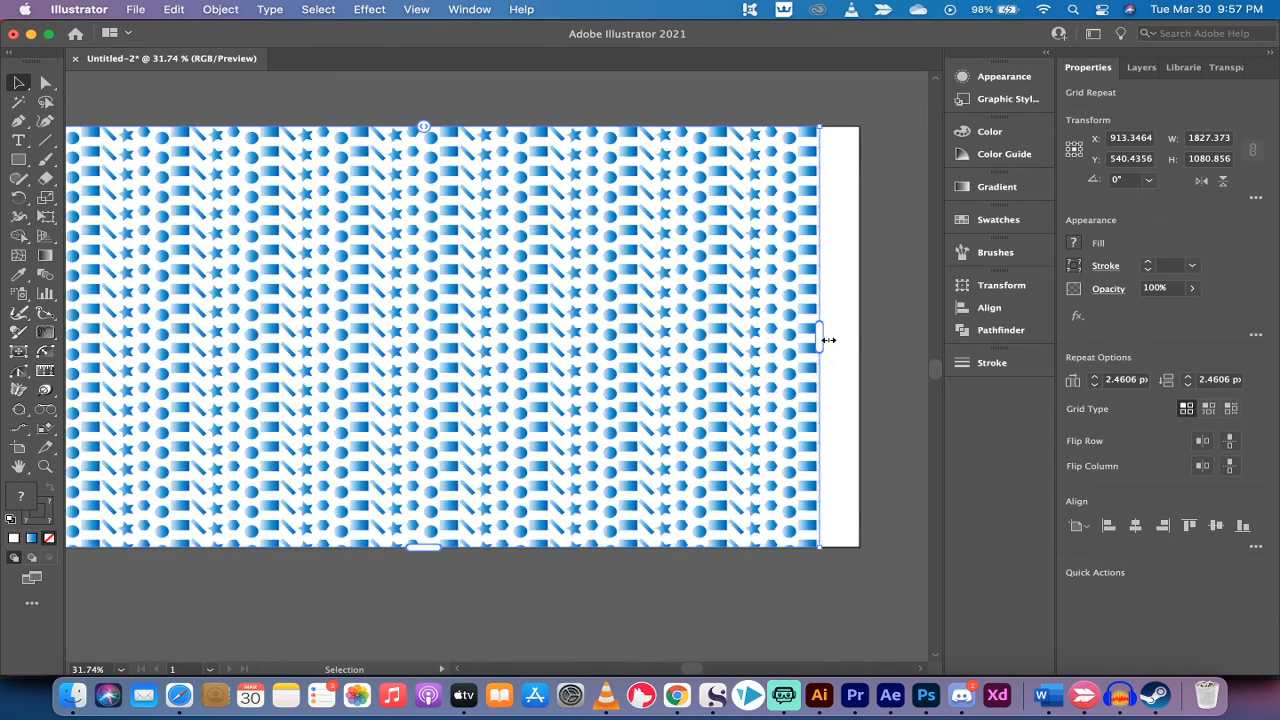
drag(825, 340, 852, 338)
scroll(700, 371, left, 3)
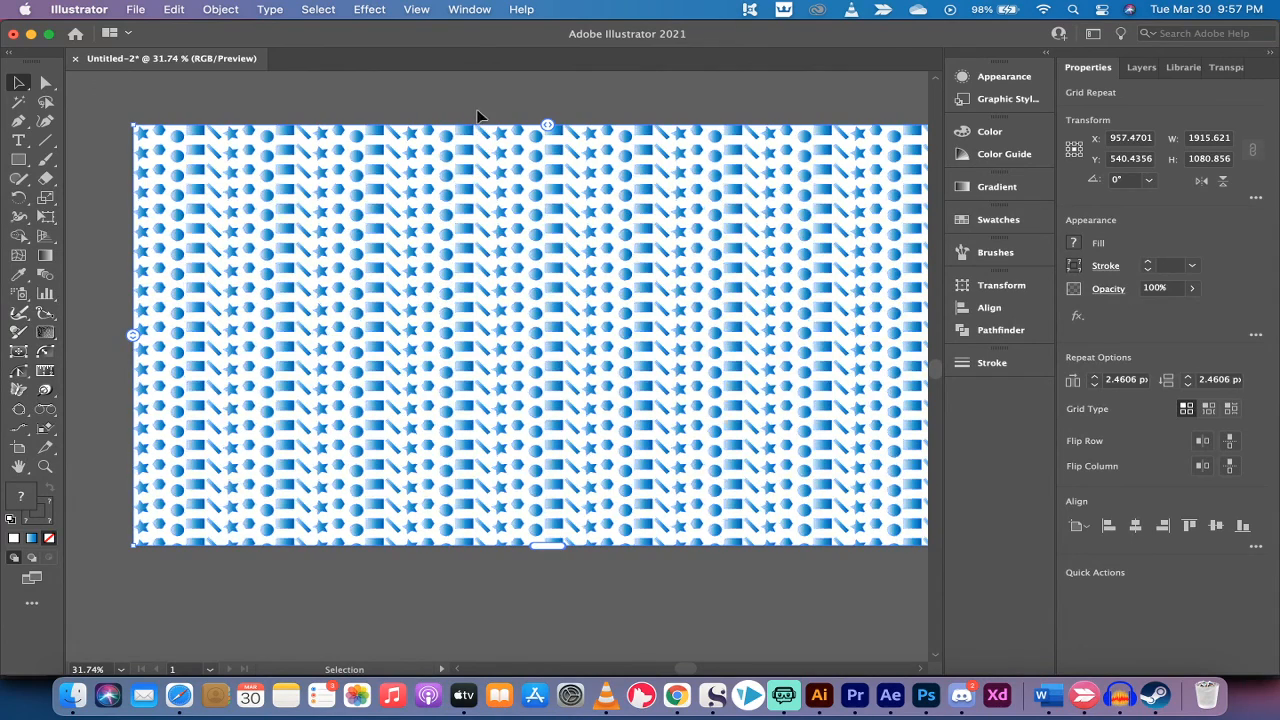
click(476, 91)
click(472, 213)
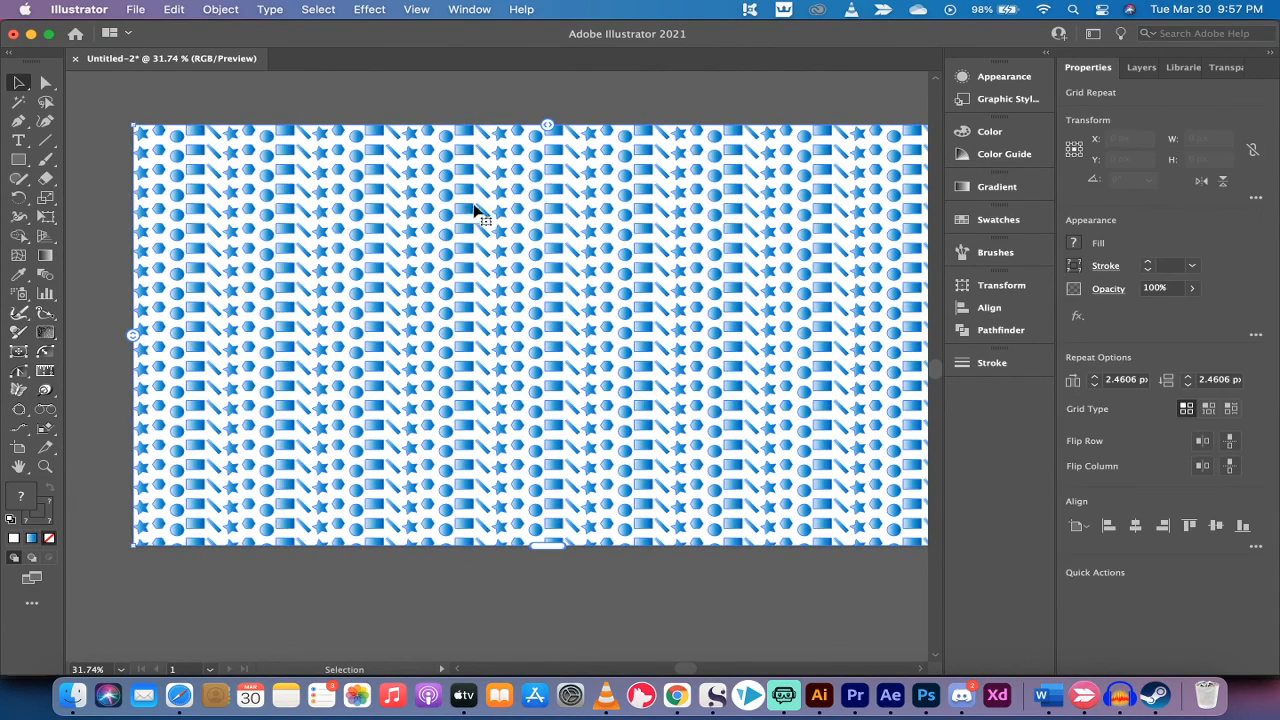